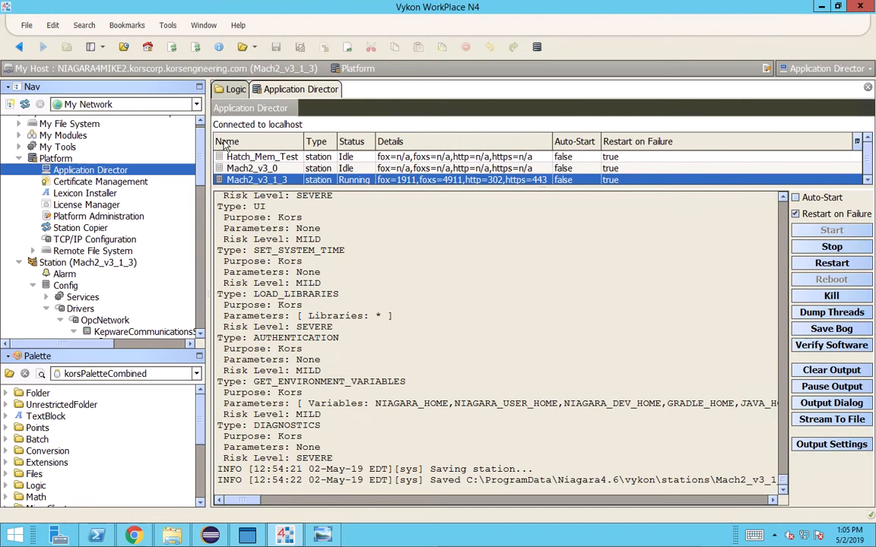
Collapse the Platform node in the Nav tree so the station's Config tree is visible
left_click(19, 159)
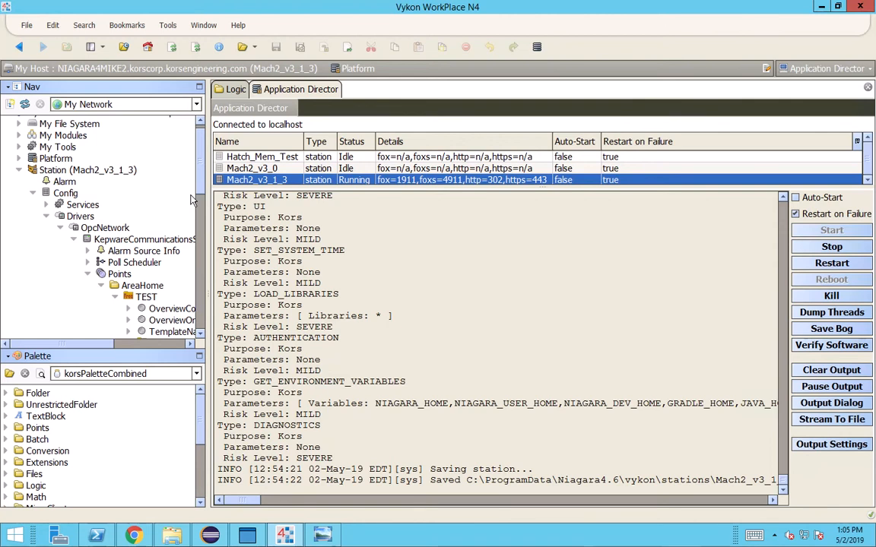
Expand Config > Services and nudge the tree up to show Station and Config
left_click(46, 205)
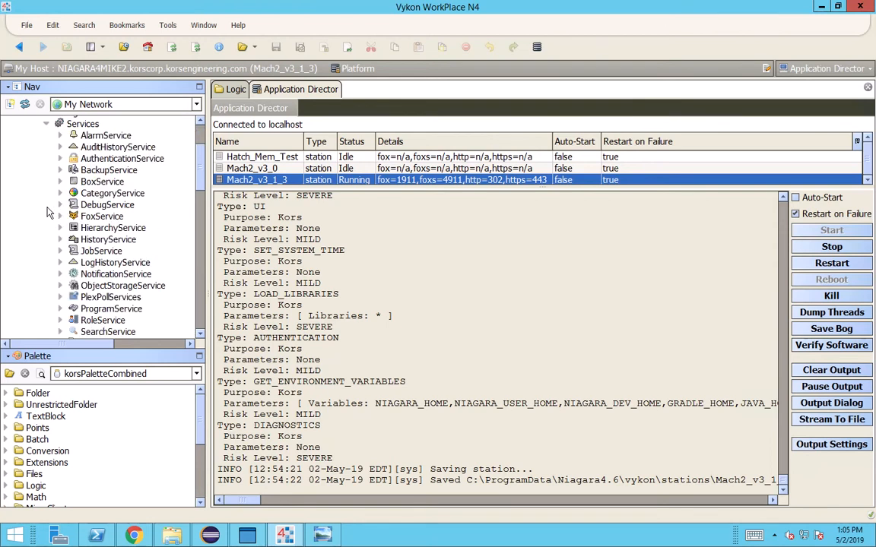
left_click_drag(202, 176, 202, 166)
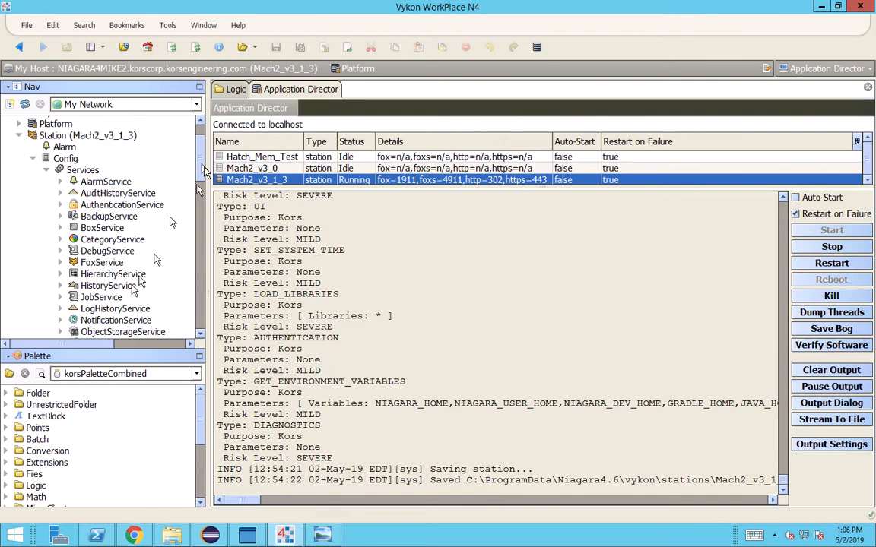
Load the email palette by filtering for 'ema', then select EmailService
left_click(9, 373)
type("ema")
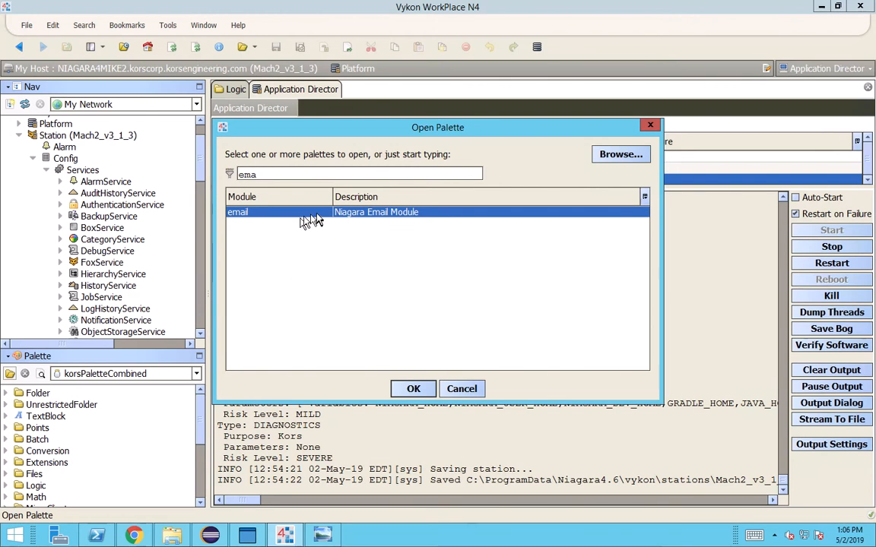
key("Return")
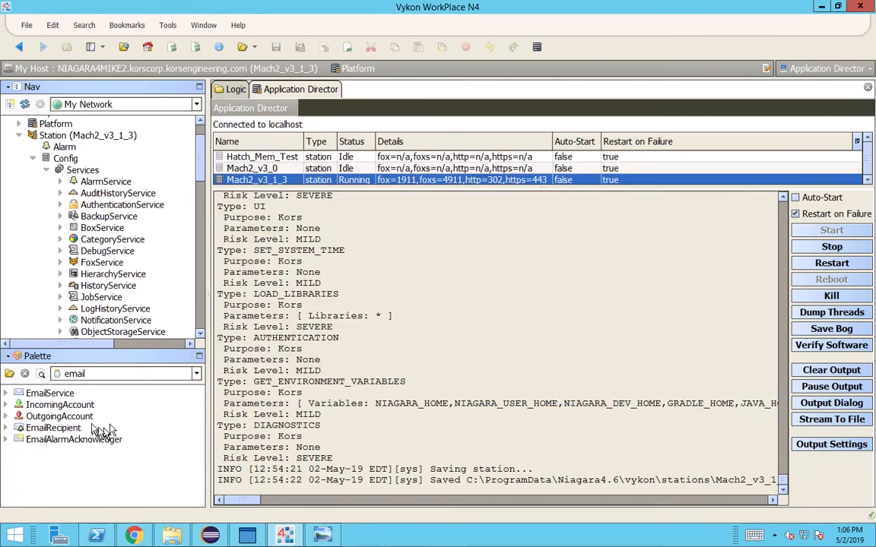
left_click(61, 396)
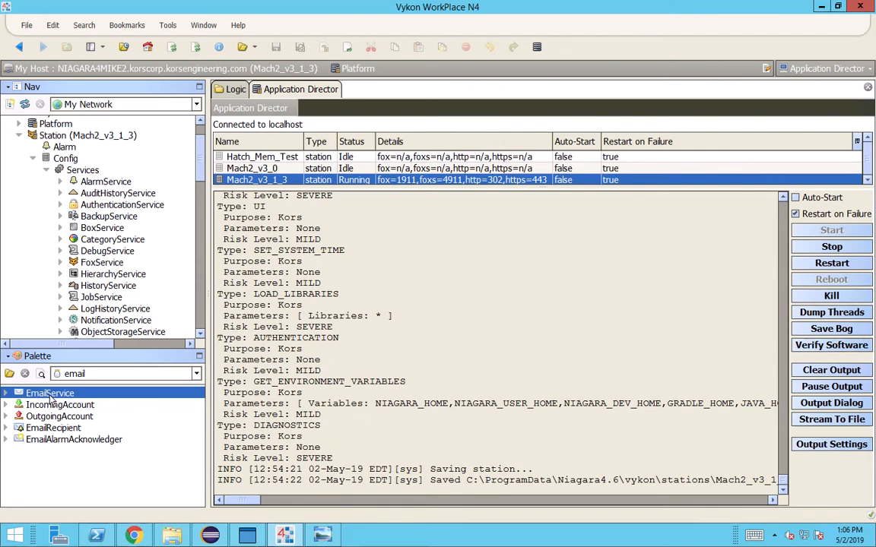
Add an EmailService under the station's Services, keeping the name EmailService
left_click(46, 171)
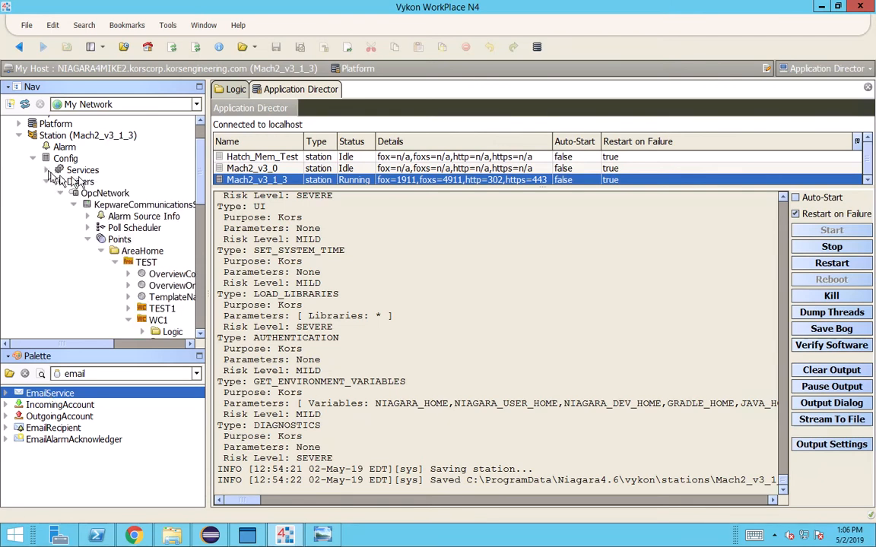
left_click(81, 170)
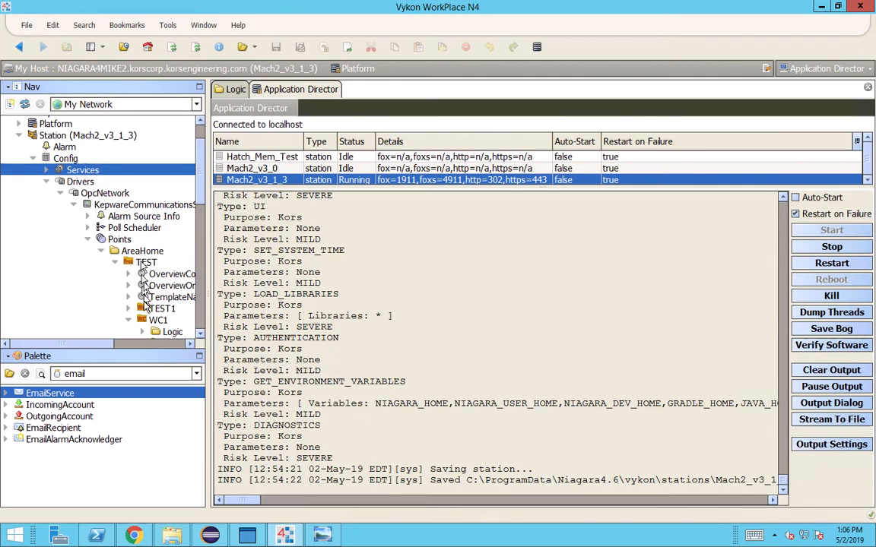
left_click(46, 170)
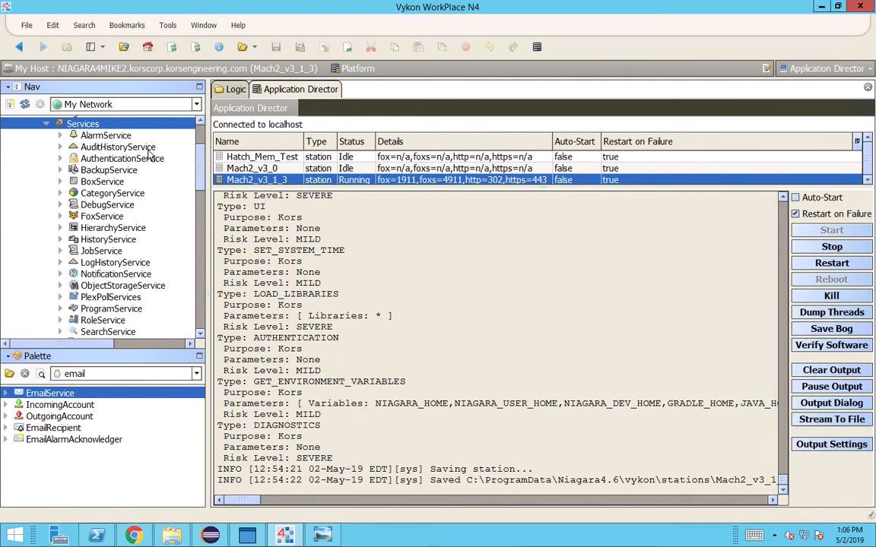
scroll(148, 154, "up", 2)
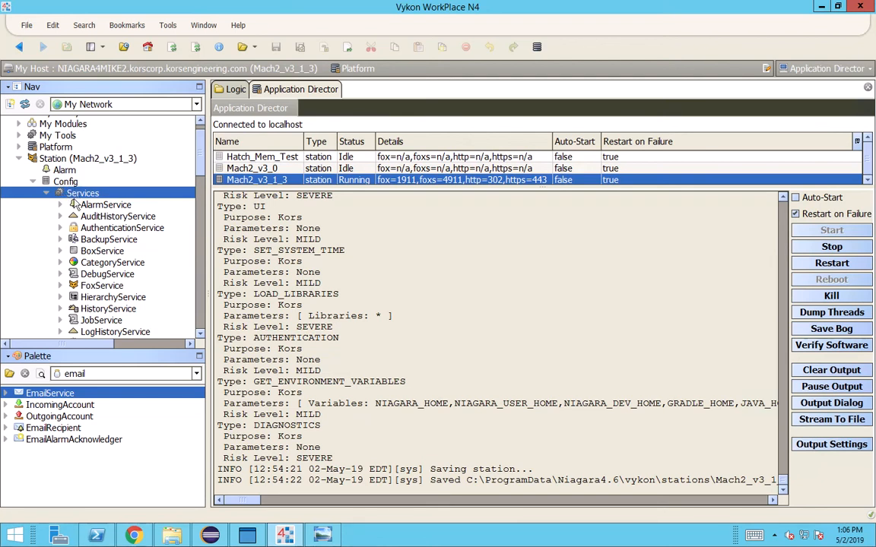
left_click_drag(40, 397, 88, 195)
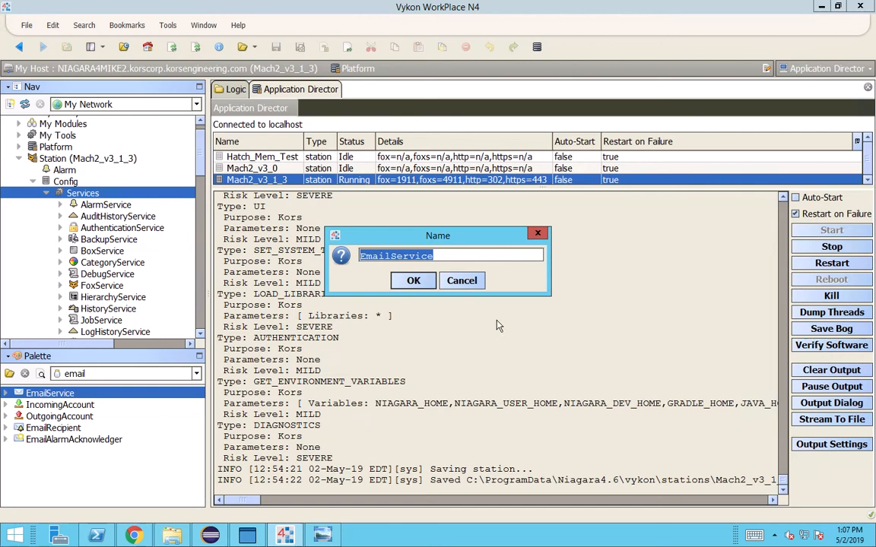
left_click(413, 281)
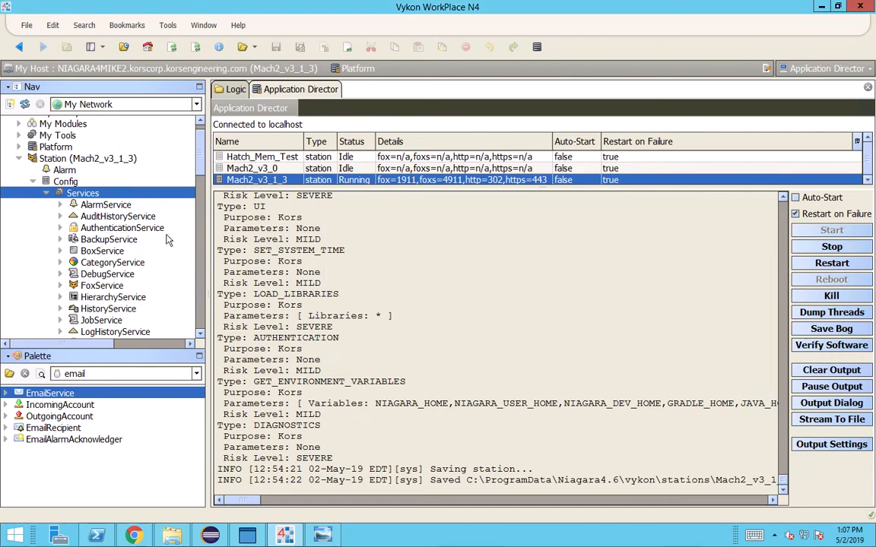
Place an OutgoingAccount inside EmailService and open its property sheet
scroll(169, 240, "down", 4)
scroll(169, 240, "down", 4)
left_click(112, 230)
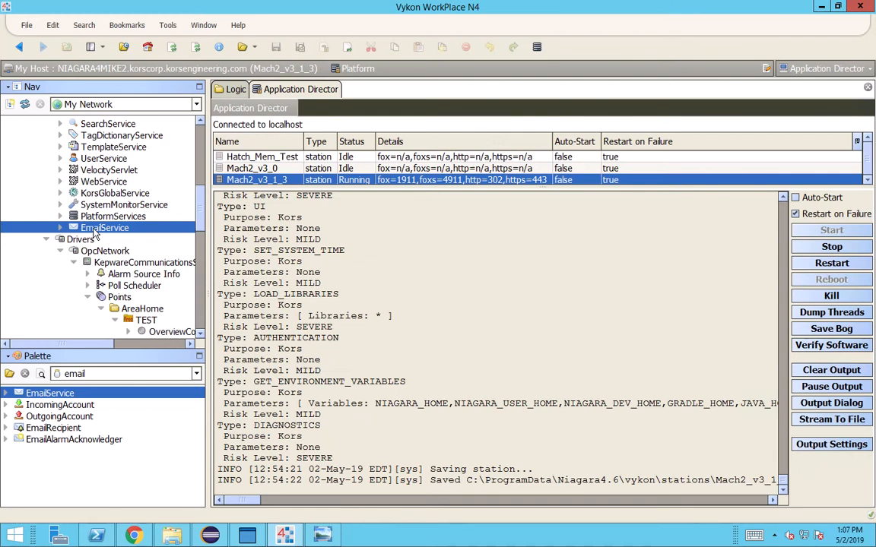
left_click(83, 417)
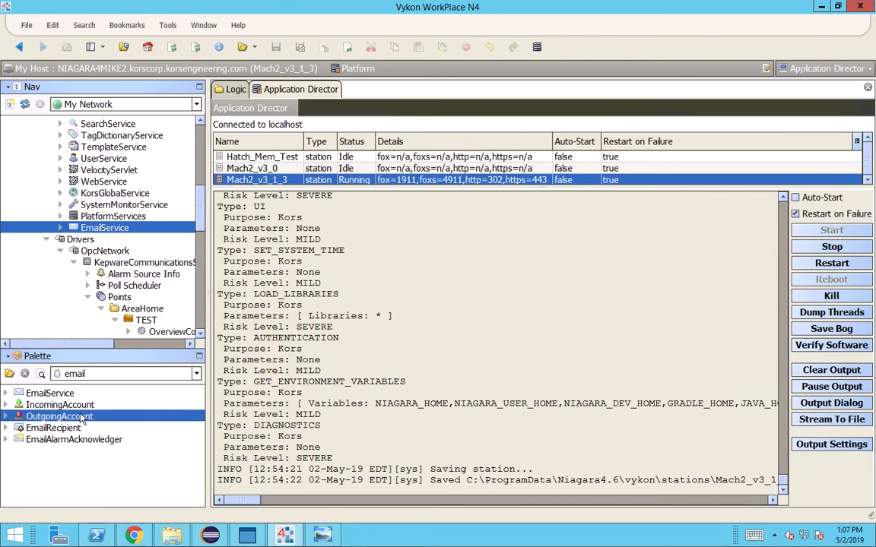
left_click_drag(77, 425, 118, 228)
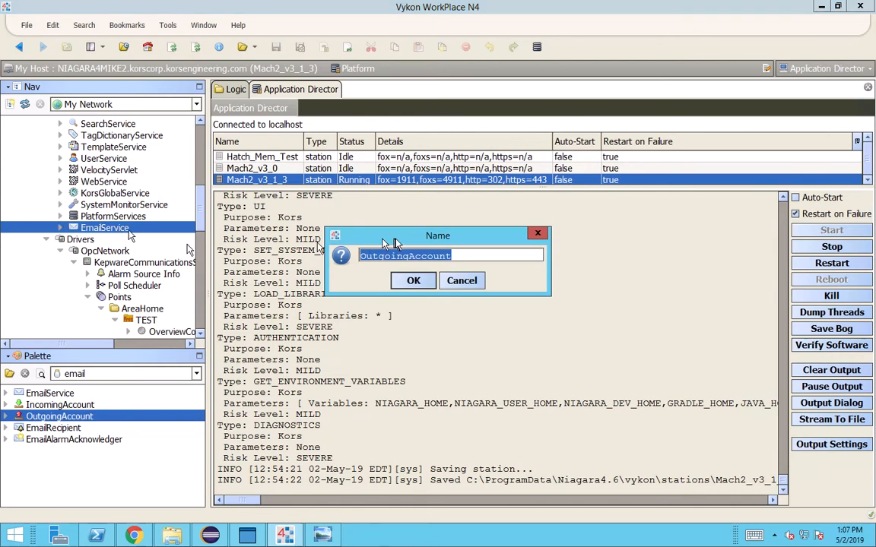
left_click(412, 281)
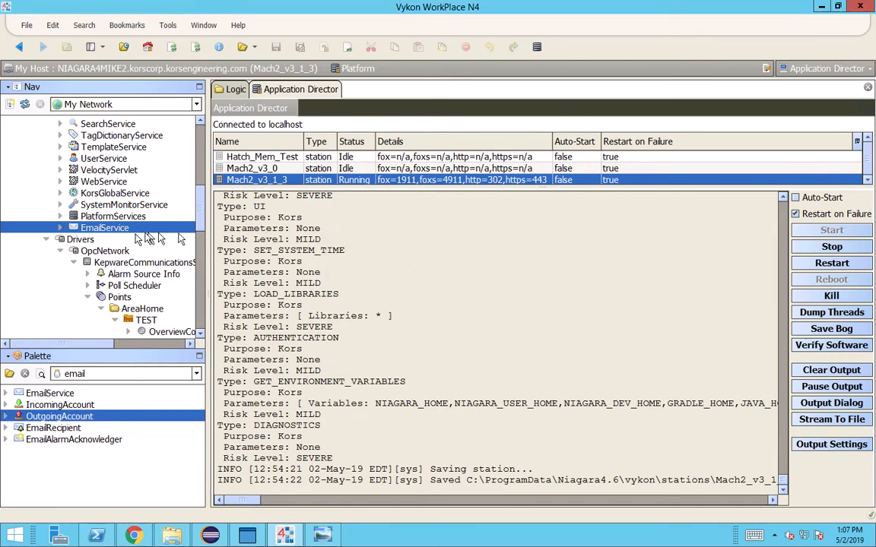
left_click(61, 228)
left_click(123, 240)
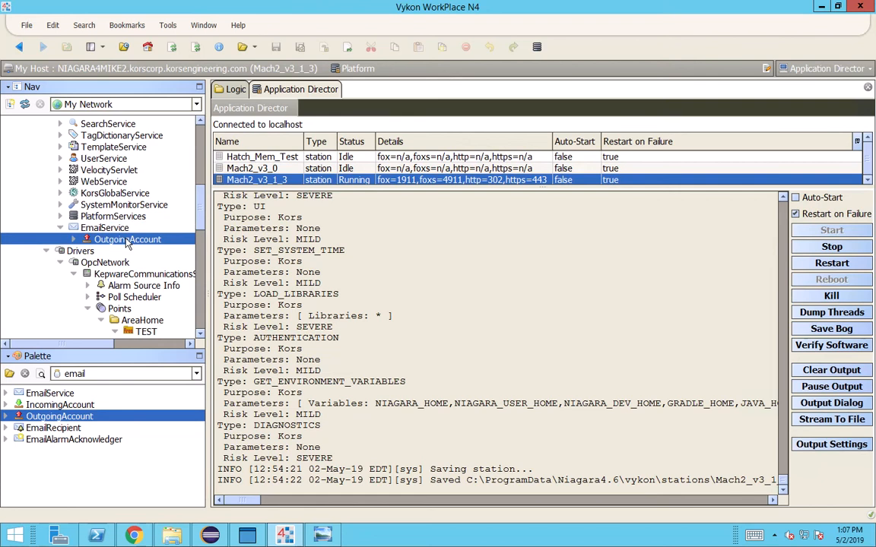
double_click(126, 239)
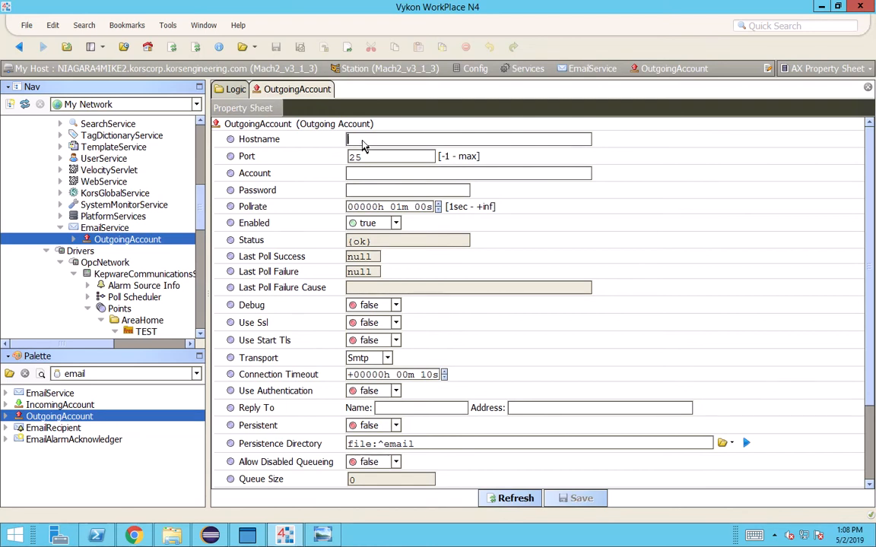
Set Hostname smtp.office365.com and Port 587, then enter the sender account e-mail and password
type("smt")
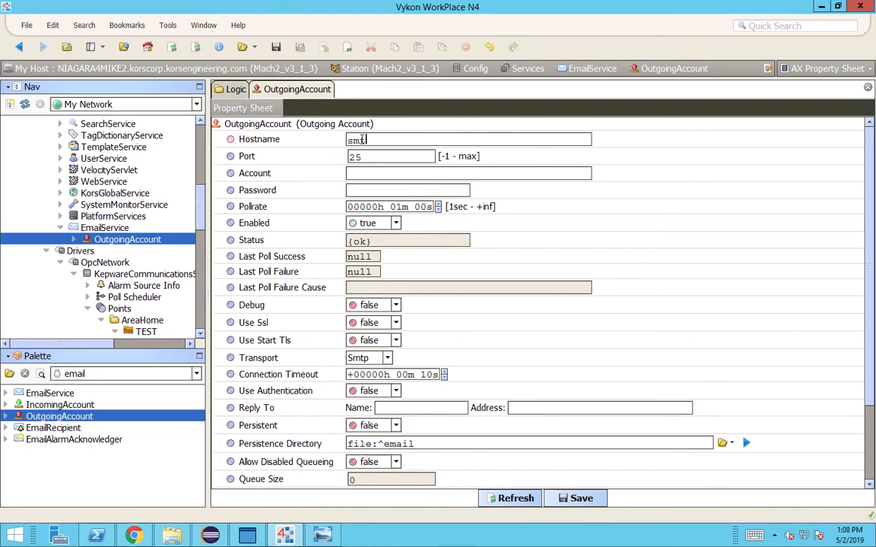
type("p.office365.com")
key("Tab")
type("587")
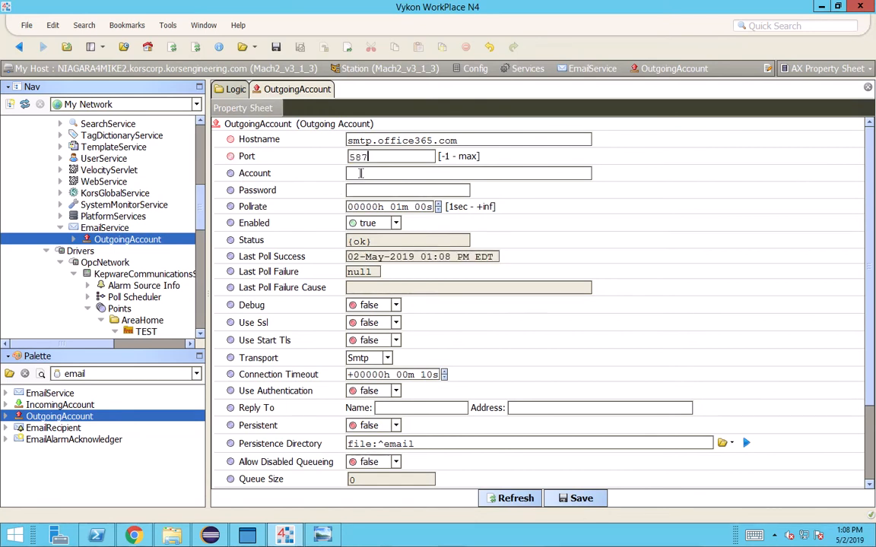
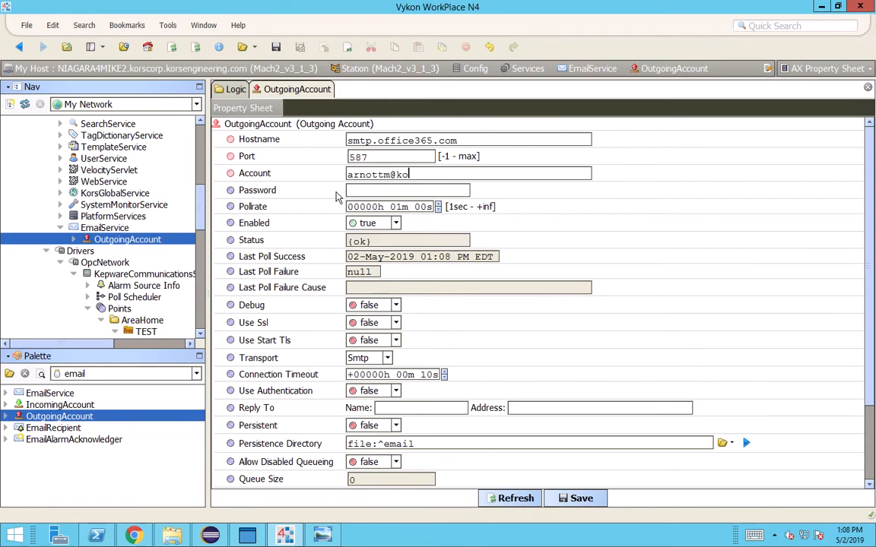
key("Tab")
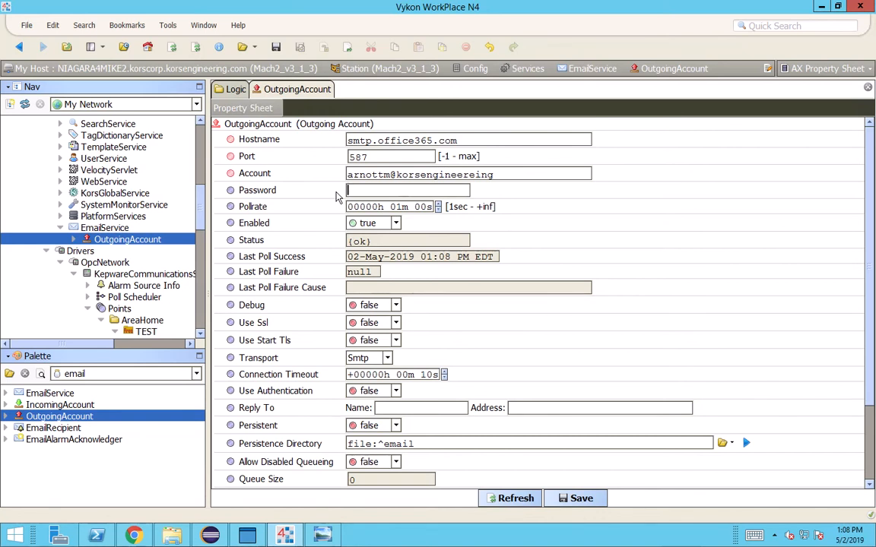
left_click_drag(462, 174, 574, 188)
type("ring.com")
type("•••")
key("BackSpace")
key("BackSpace")
key("BackSpace")
key("BackSpace")
key("BackSpace")
key("BackSpace")
key("BackSpace")
key("BackSpace")
type("•••••••••")
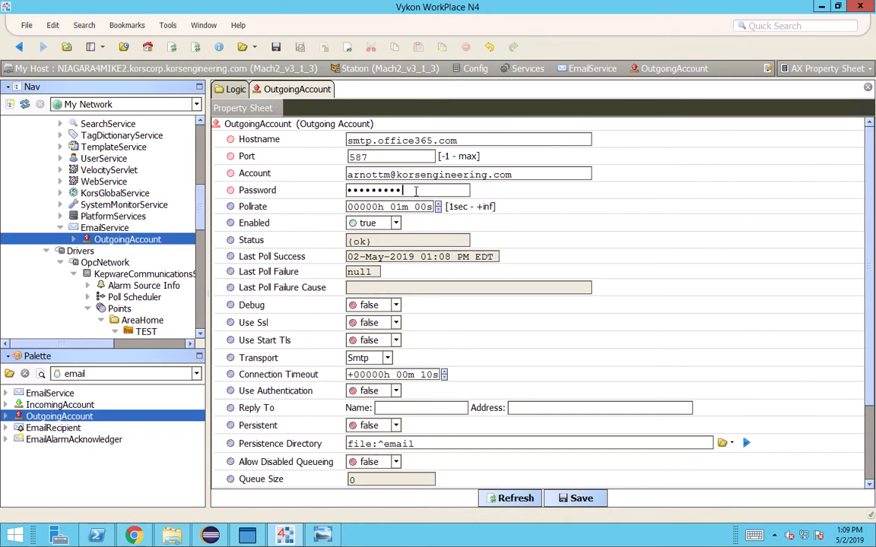
left_click(374, 323)
Keep Use Ssl false, set Use Start Tls true and Pollrate to 00 min 15 s, then save
left_click(372, 339)
left_click(373, 339)
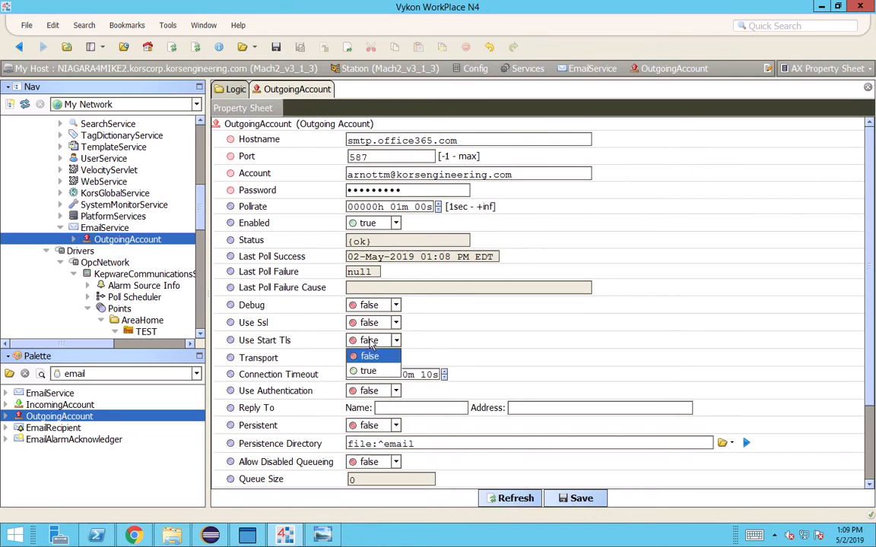
left_click(366, 372)
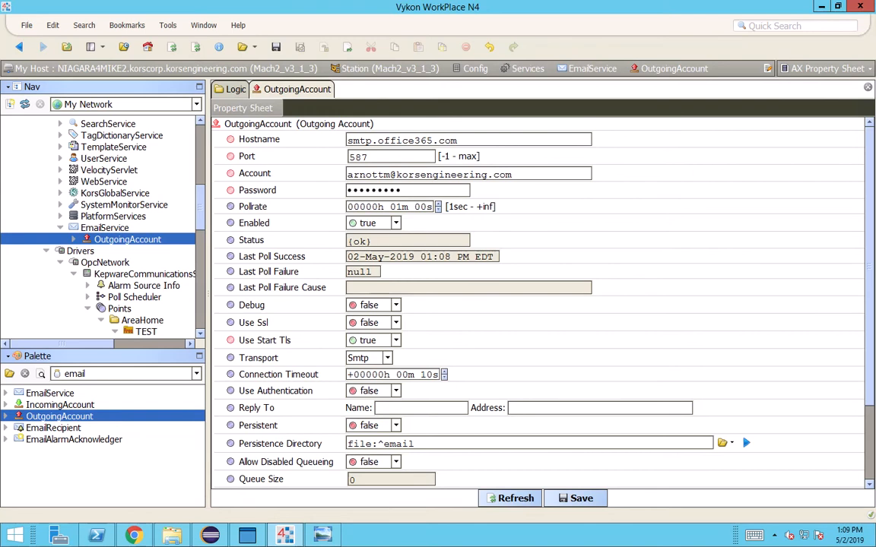
left_click(395, 207)
type("00")
left_click(429, 208)
type("15")
left_click(581, 497)
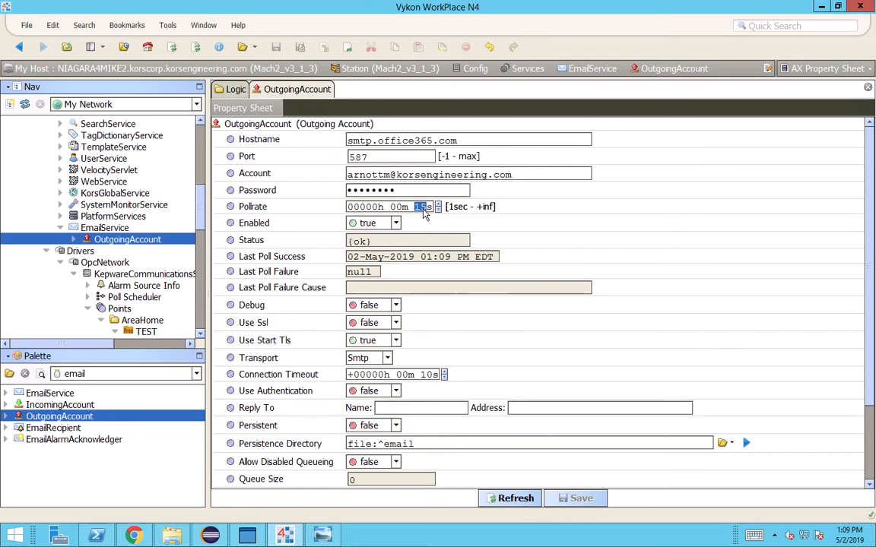
Review the Queue Size, Max Queue Size and Max Sendable Per Day values
scroll(474, 238, "down", 1)
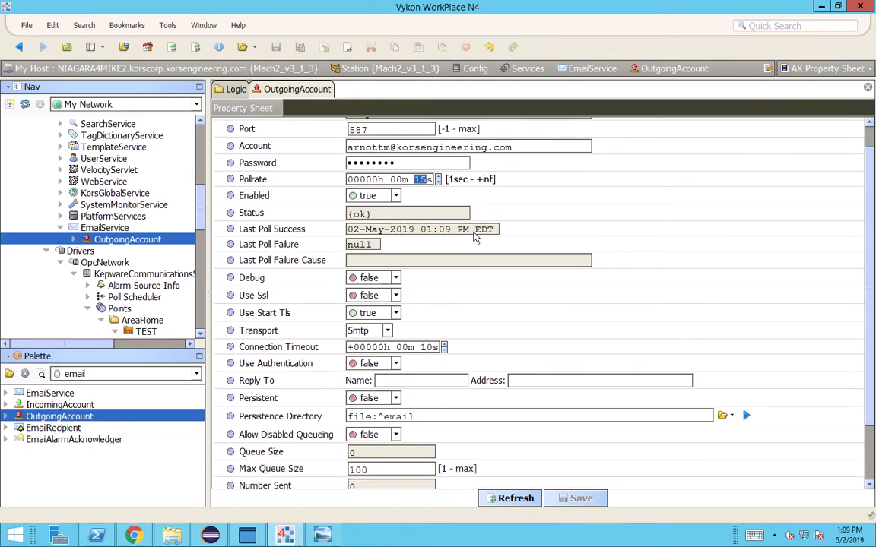
scroll(474, 238, "down", 2)
left_click_drag(382, 398, 317, 400)
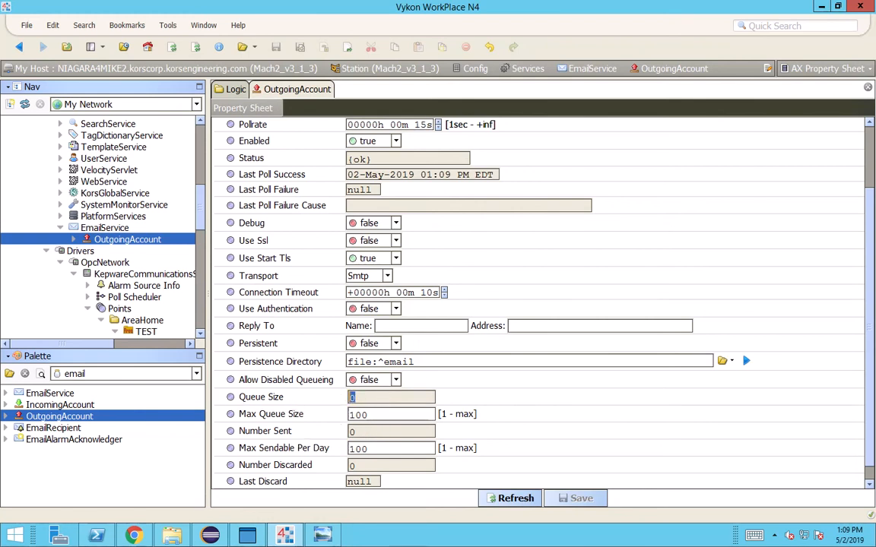
left_click_drag(382, 415, 331, 424)
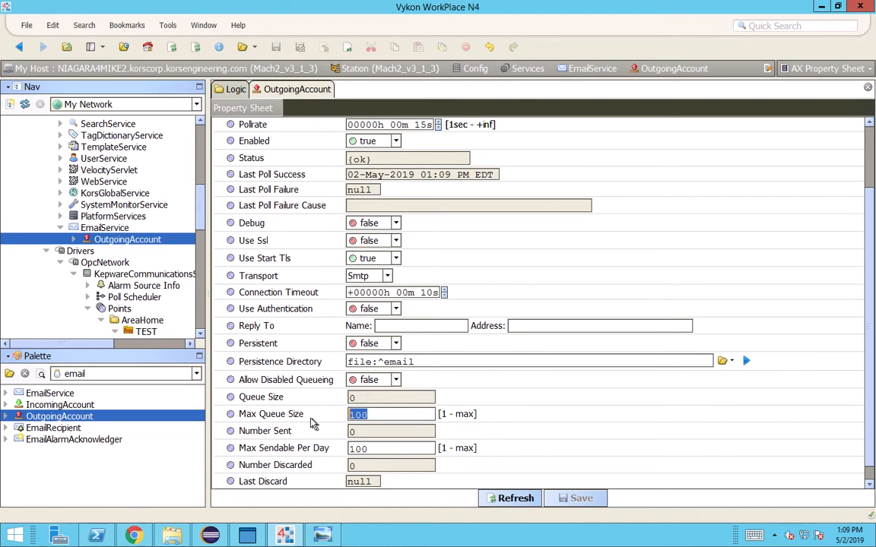
left_click_drag(374, 452, 313, 453)
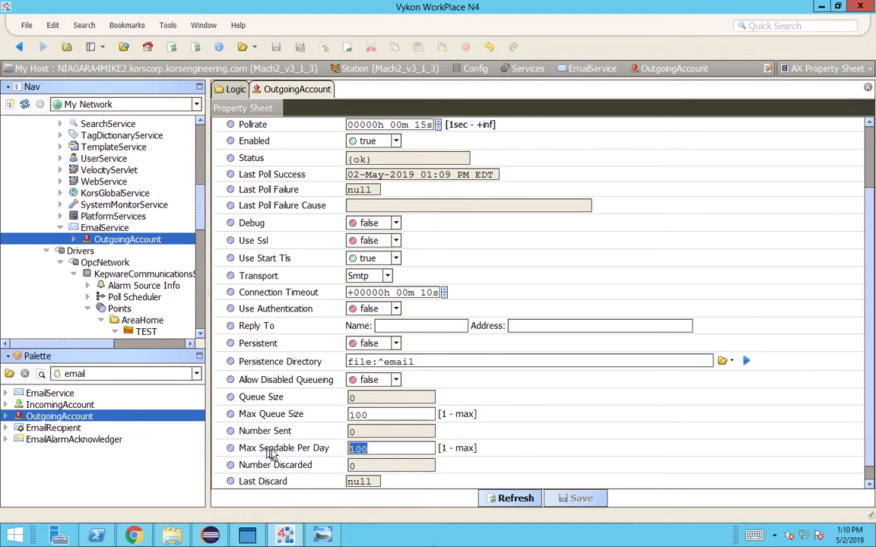
left_click(392, 443)
left_click_drag(385, 448, 325, 450)
left_click(374, 449)
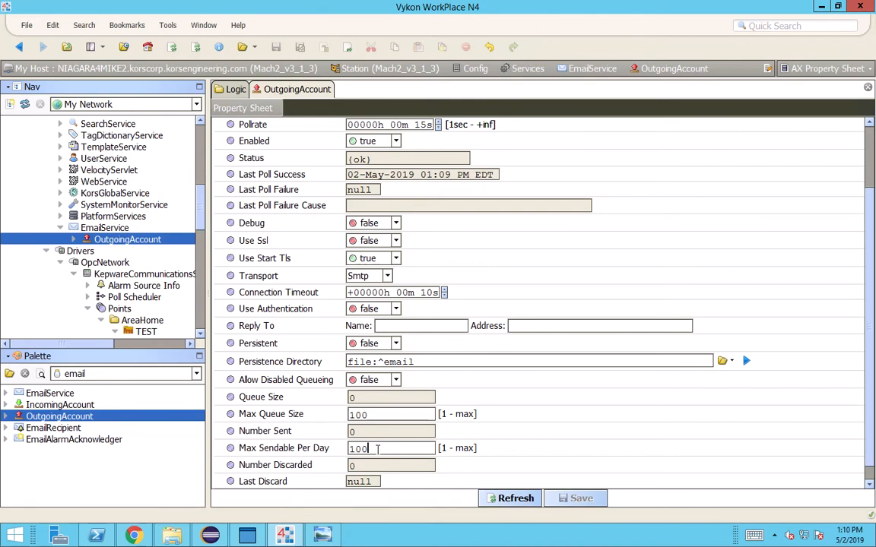
scroll(376, 448, "up", 3)
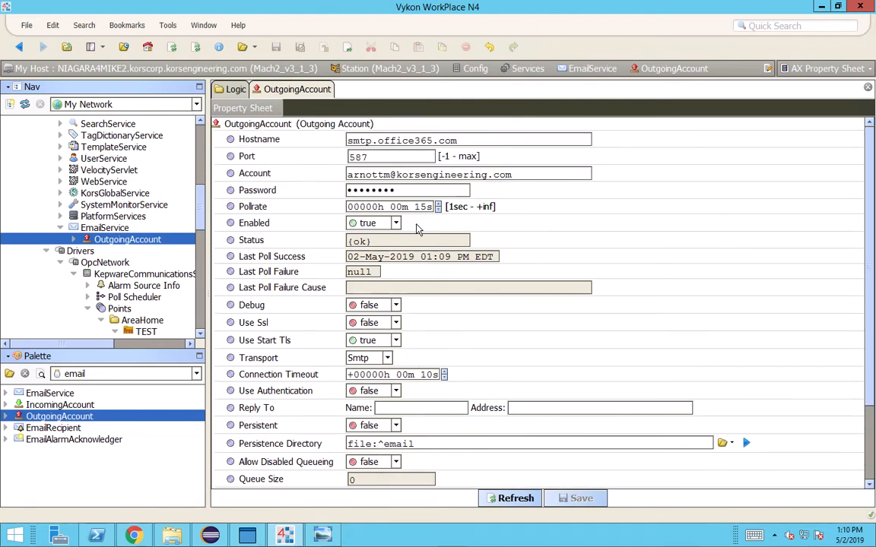
Bring up the OutgoingAccount's Actions > Send form and move it aside
right_click(272, 126)
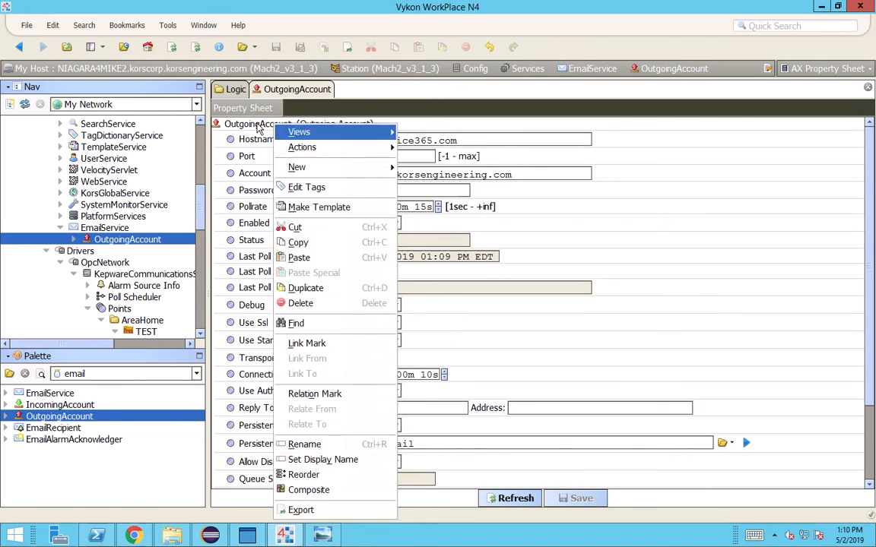
mouse_move(304, 147)
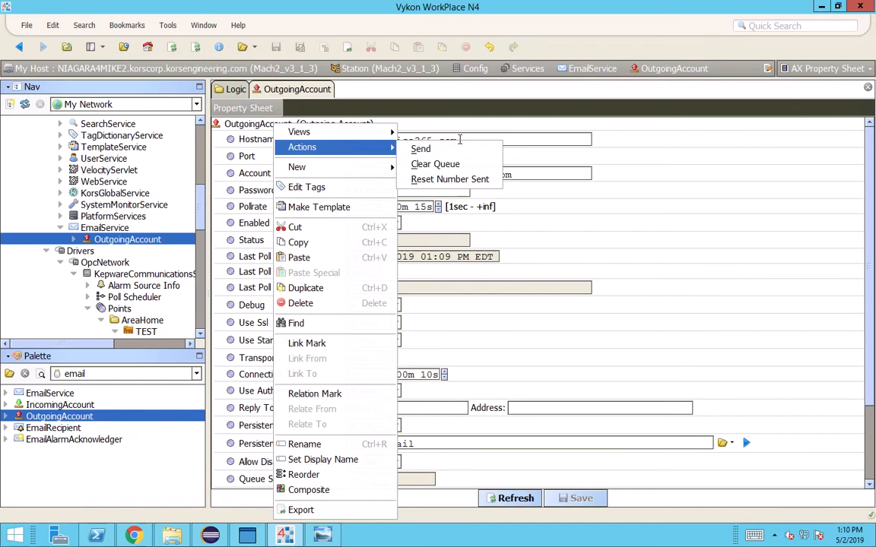
left_click(420, 151)
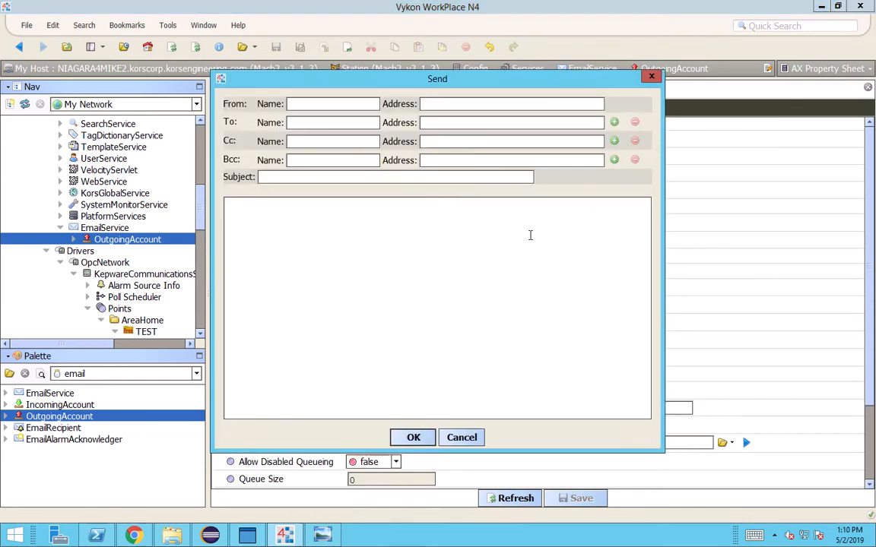
left_click_drag(403, 85, 532, 123)
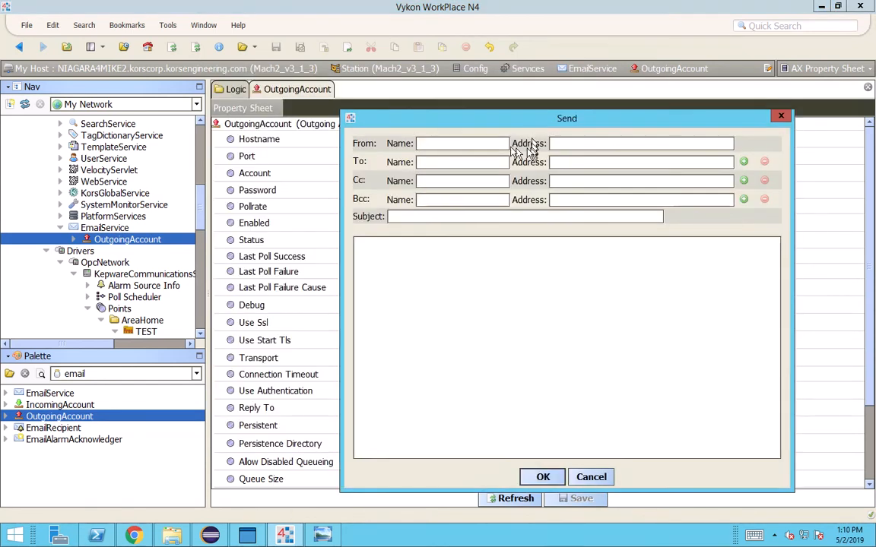
Fill in sender and recipient addresses, subject and body, and send the test e-mail
left_click(458, 148)
mouse_move(284, 536)
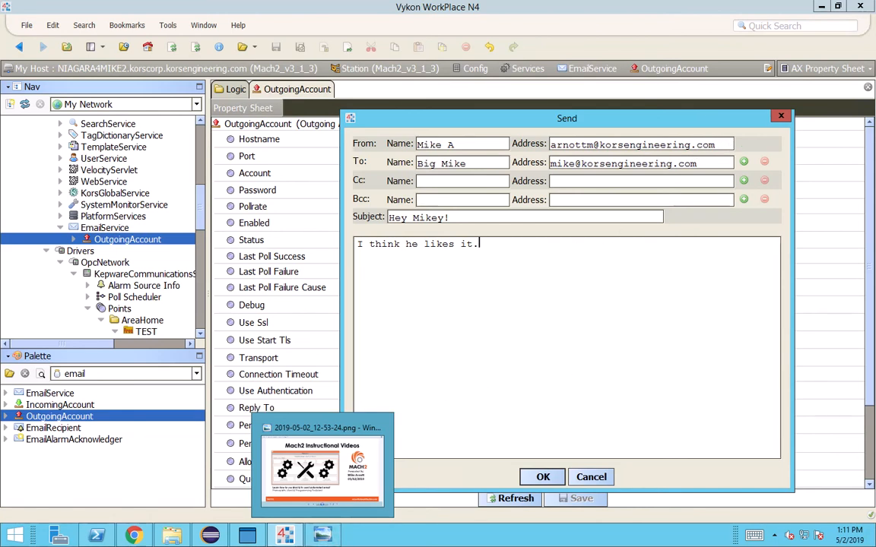
left_click_drag(715, 143, 505, 137)
left_click_drag(712, 157, 478, 147)
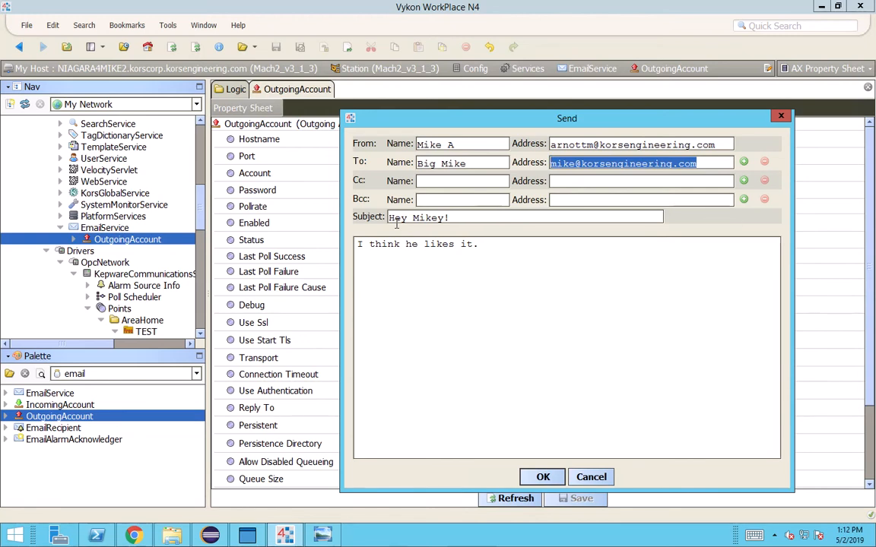
left_click(636, 171)
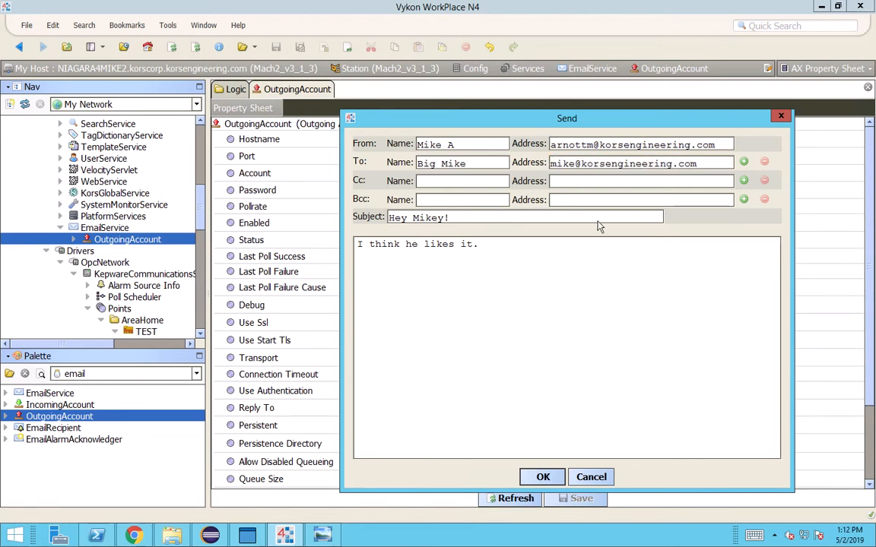
left_click(543, 476)
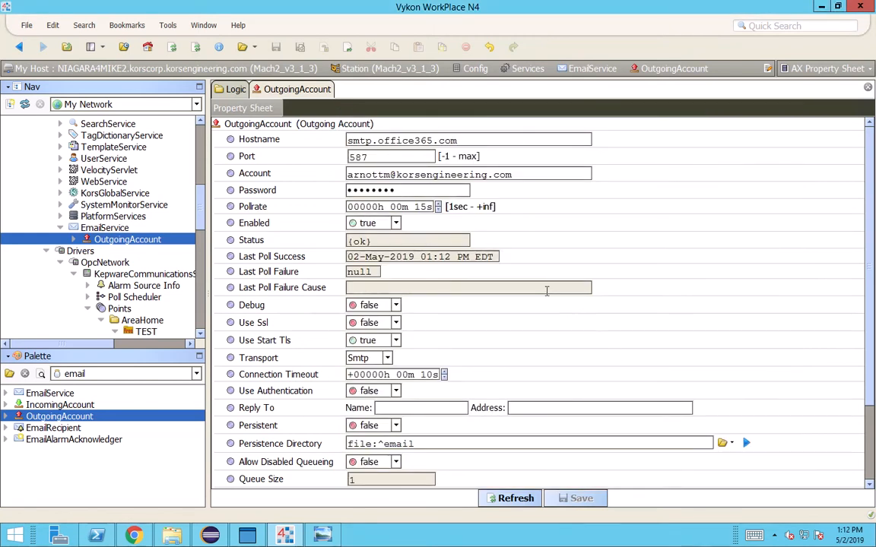
scroll(532, 335, "down", 3)
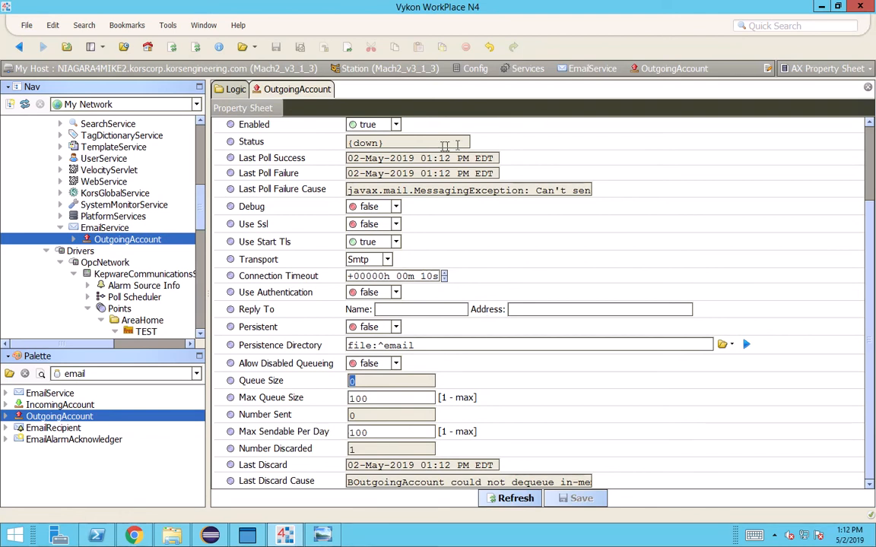
left_click(409, 143)
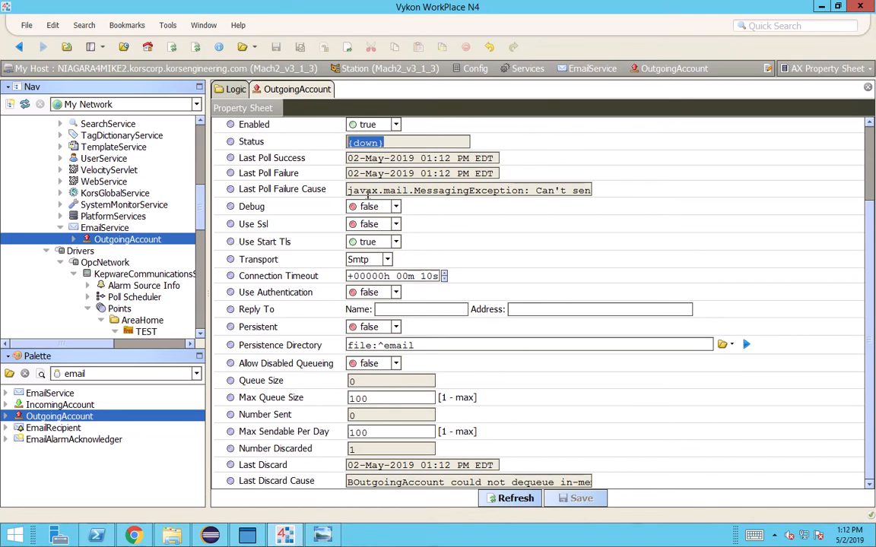
left_click(361, 191)
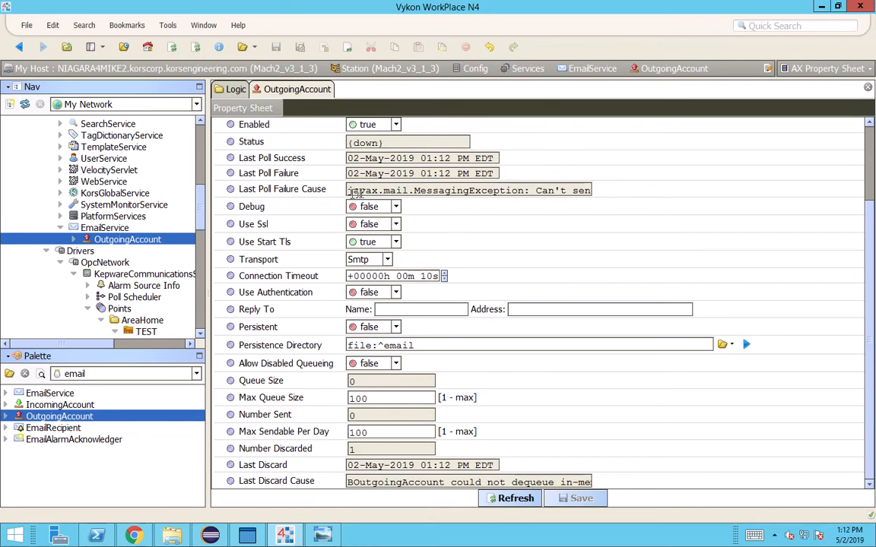
double_click(395, 191)
left_click_drag(360, 484, 587, 486)
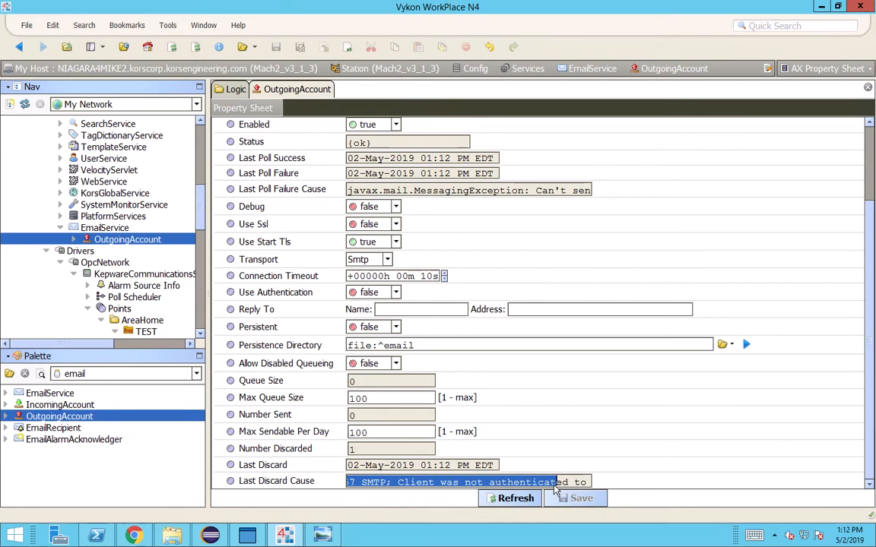
left_click(425, 484)
left_click_drag(397, 484, 563, 484)
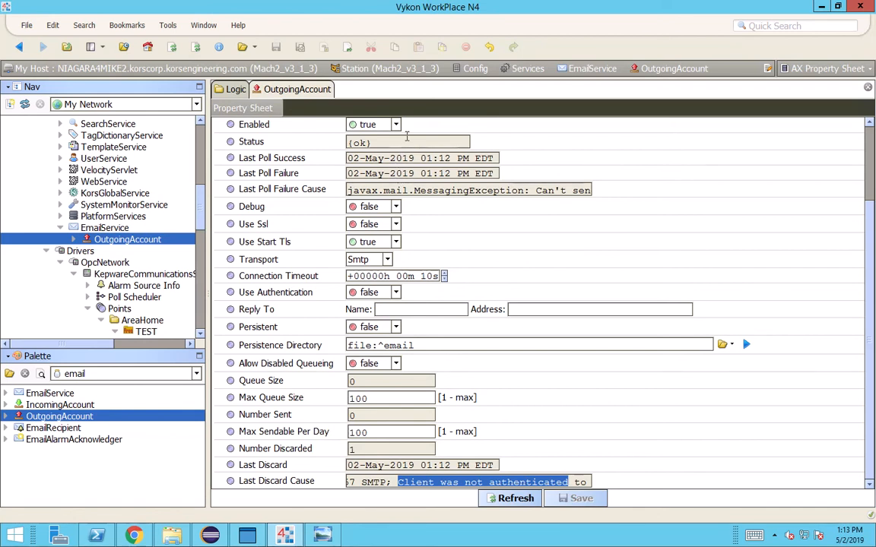
scroll(407, 135, "up", 3)
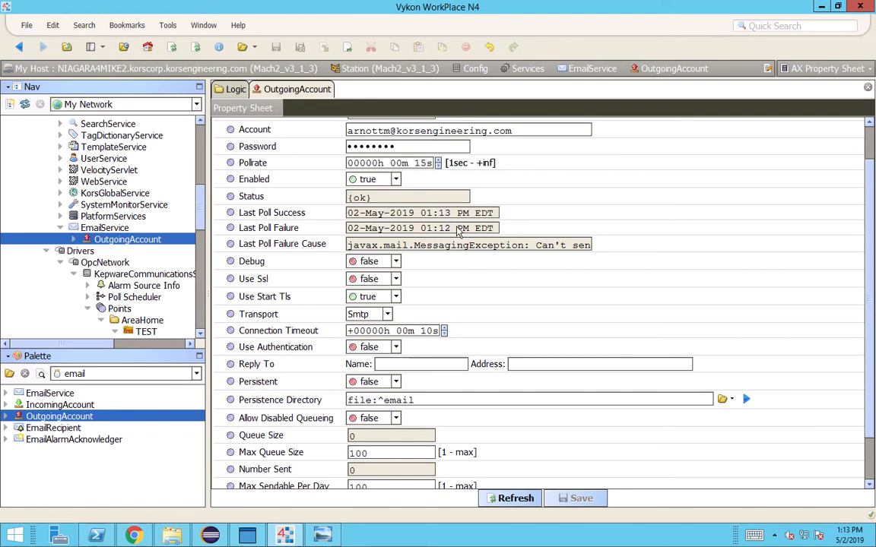
left_click_drag(444, 245, 597, 250)
left_click(497, 247)
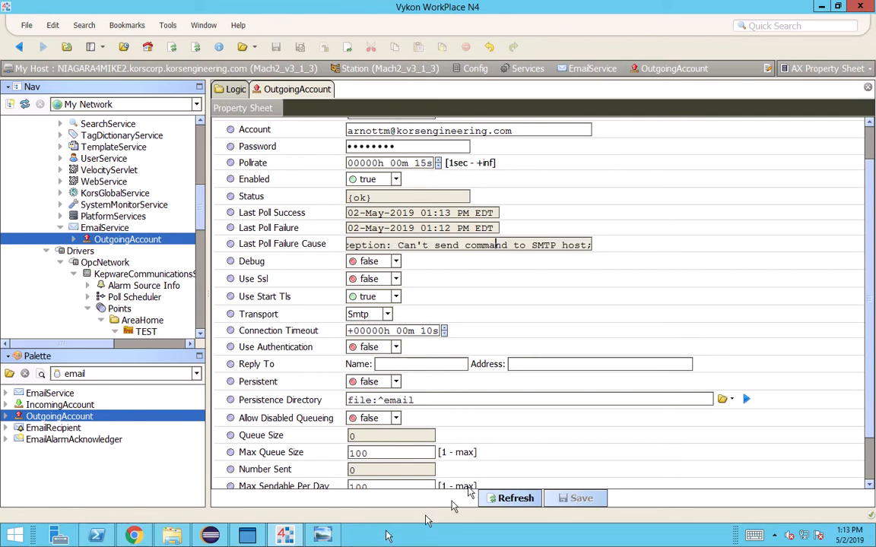
scroll(534, 393, "down", 3)
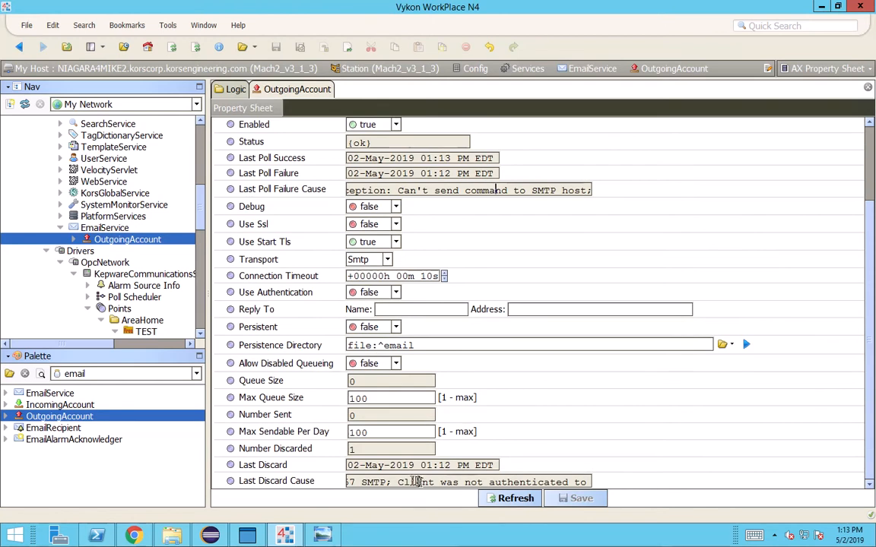
left_click_drag(399, 482, 550, 482)
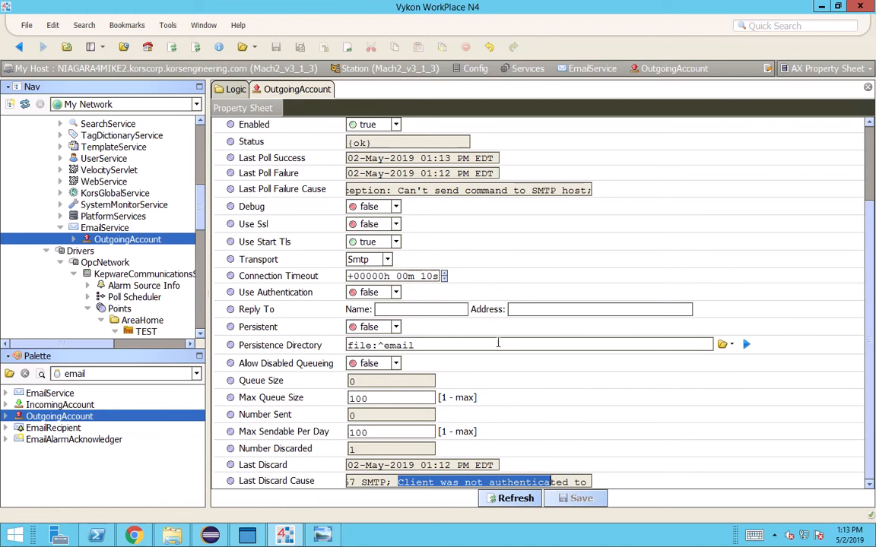
Set Use Authentication to true on the OutgoingAccount and save
left_click(365, 294)
left_click(368, 322)
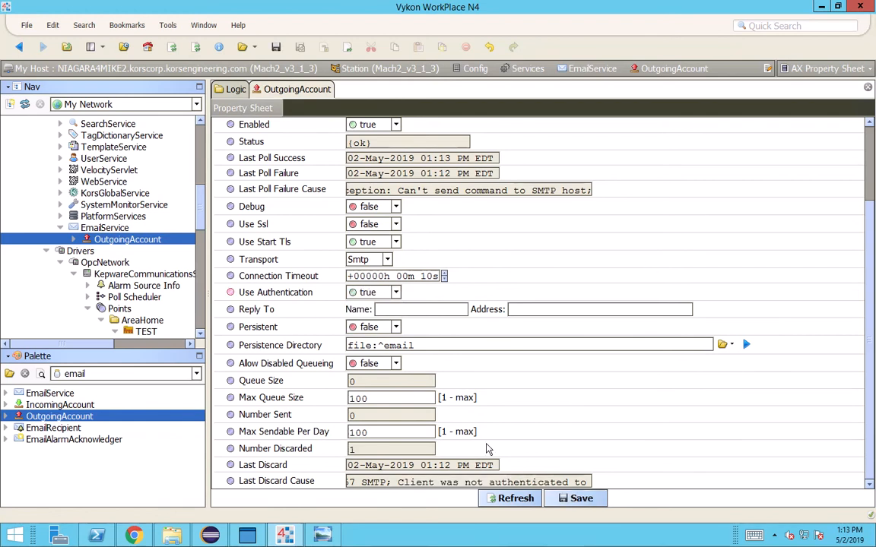
left_click(576, 498)
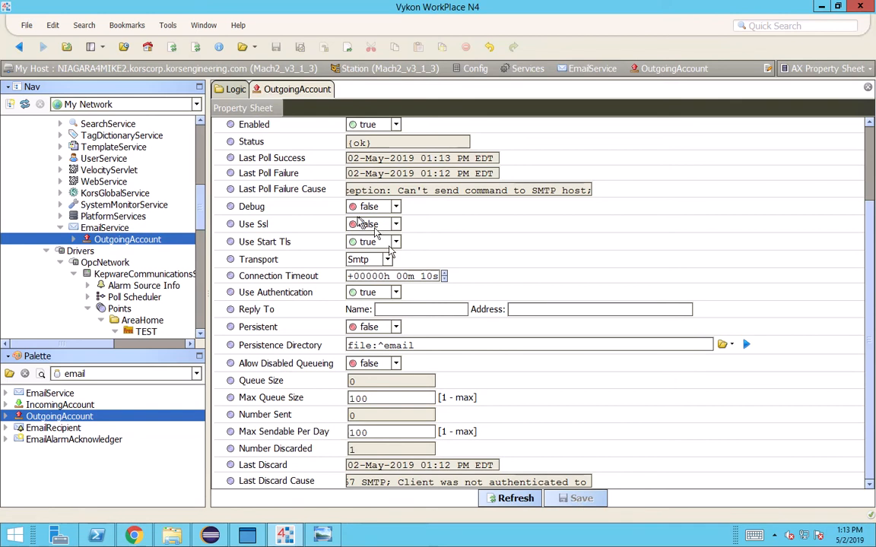
scroll(437, 255, "up", 3)
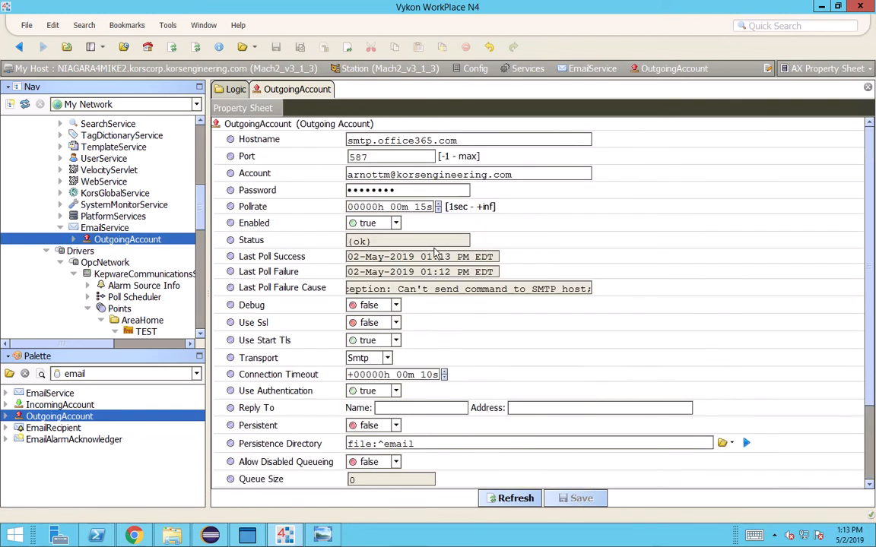
Send a second test e-mail titled 'Second test, with authentication'
right_click(321, 125)
mouse_move(373, 148)
left_click(459, 148)
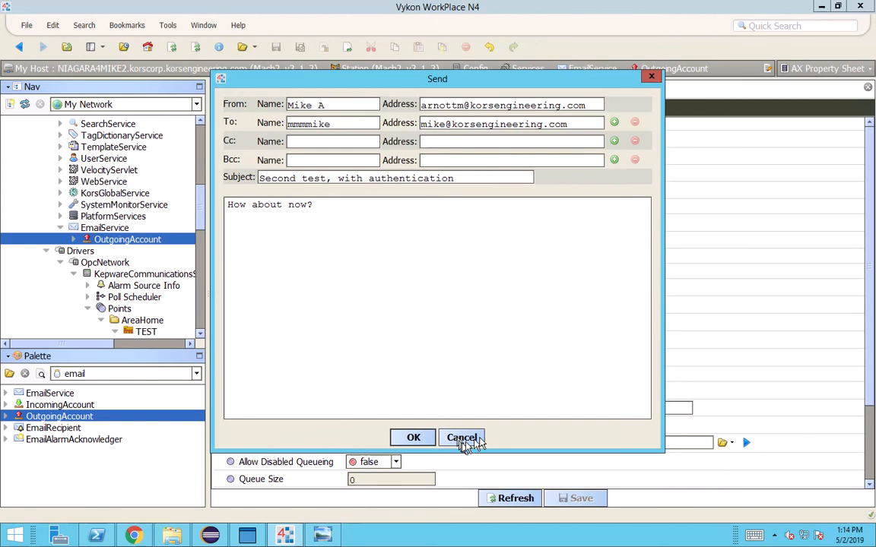
left_click(421, 441)
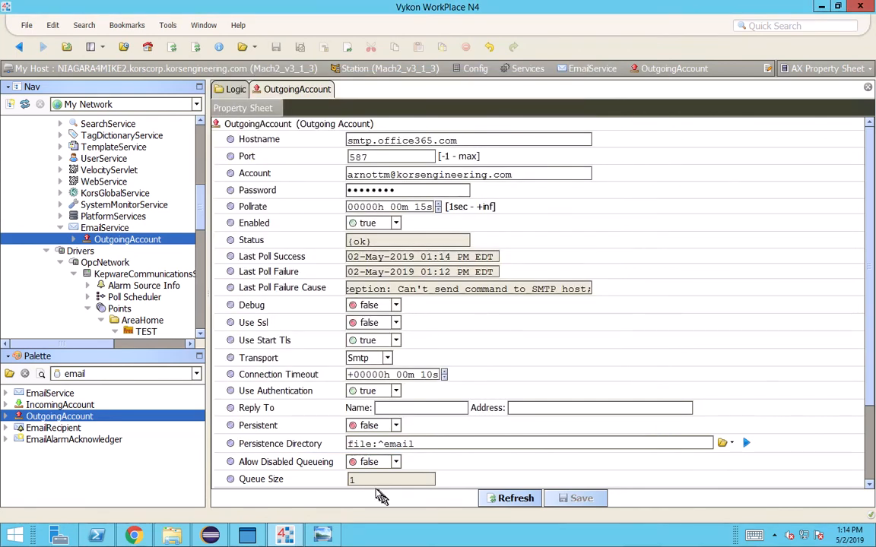
scroll(501, 371, "down", 3)
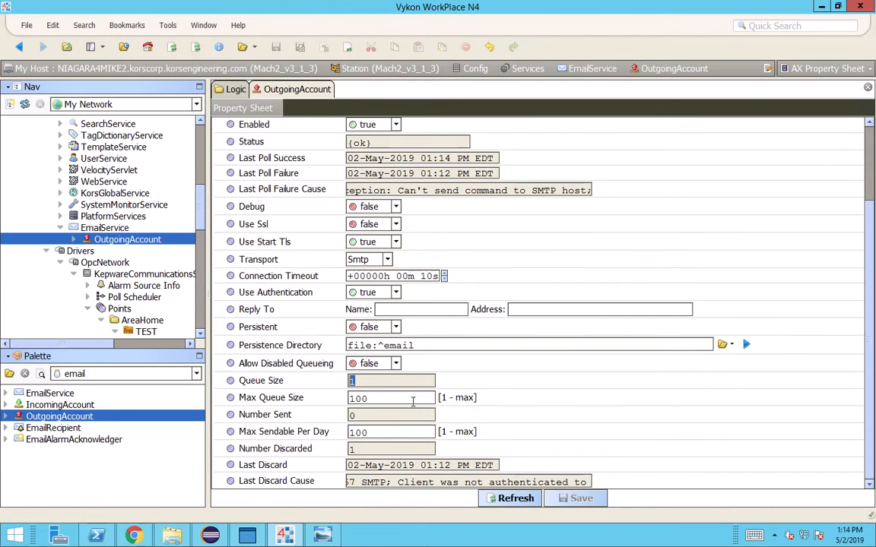
left_click(362, 414)
left_click(444, 190)
left_click_drag(387, 186, 590, 190)
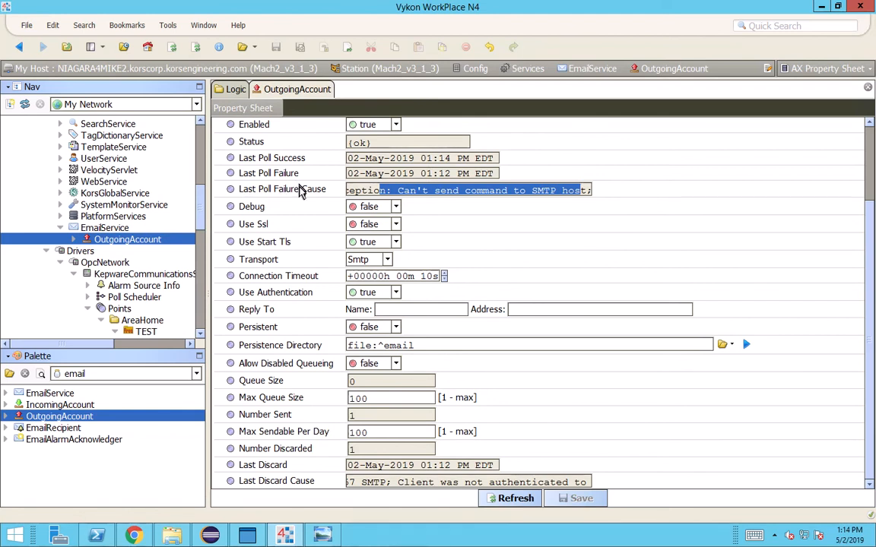
left_click_drag(460, 190, 279, 180)
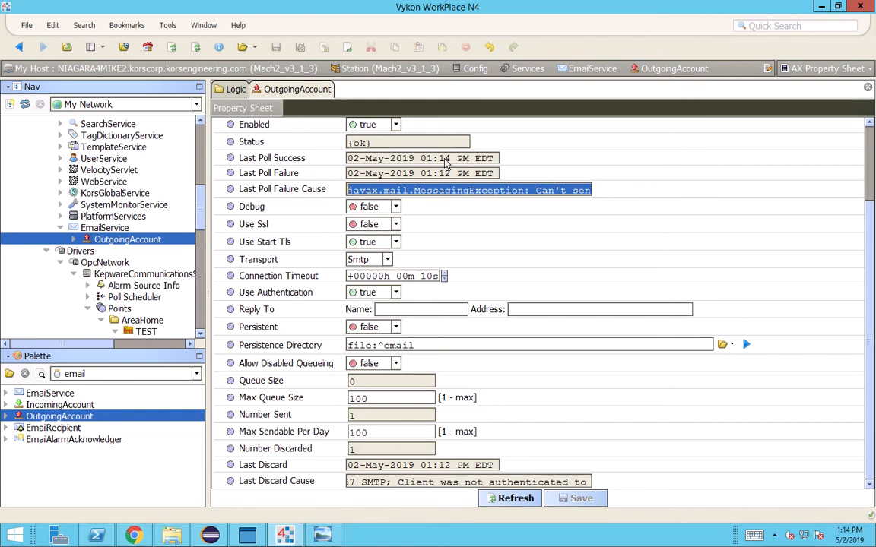
left_click_drag(361, 411, 312, 407)
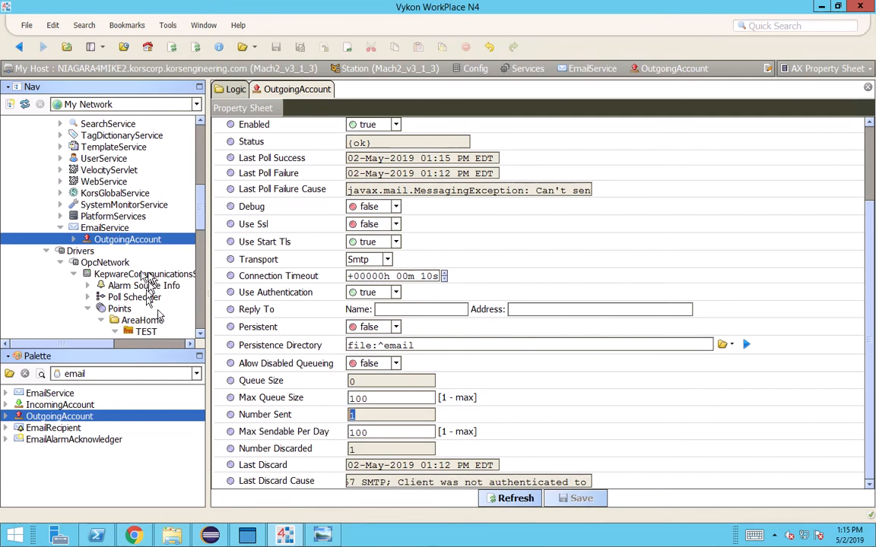
scroll(155, 304, "down", 3)
Open the WC1 Logic wire sheet and search the palette list for Kors modules, selecting korsFree
scroll(142, 277, "down", 1)
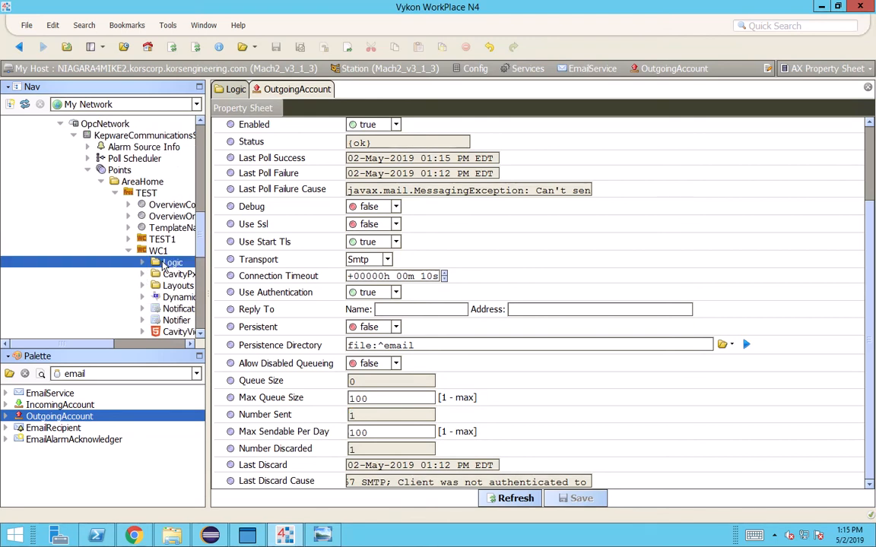
double_click(161, 263)
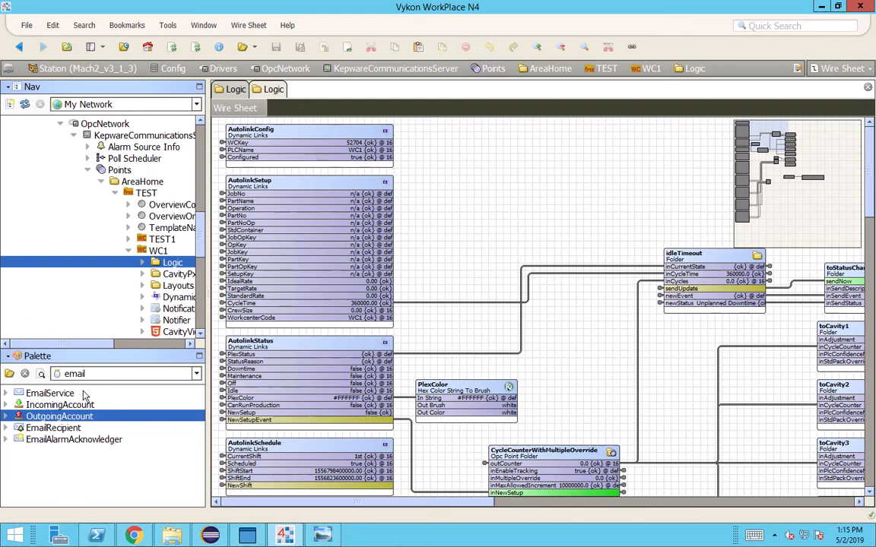
left_click(10, 374)
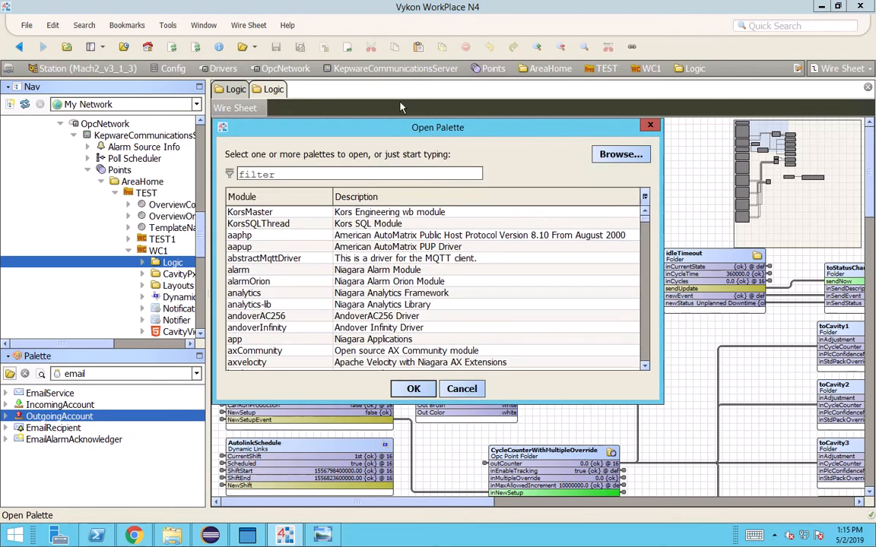
type("kor")
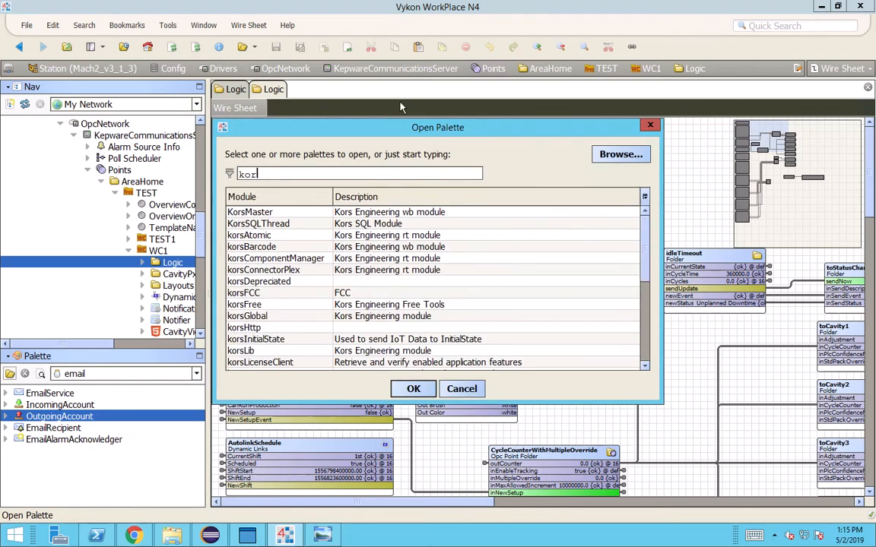
type("f")
key("BackSpace")
type("sf")
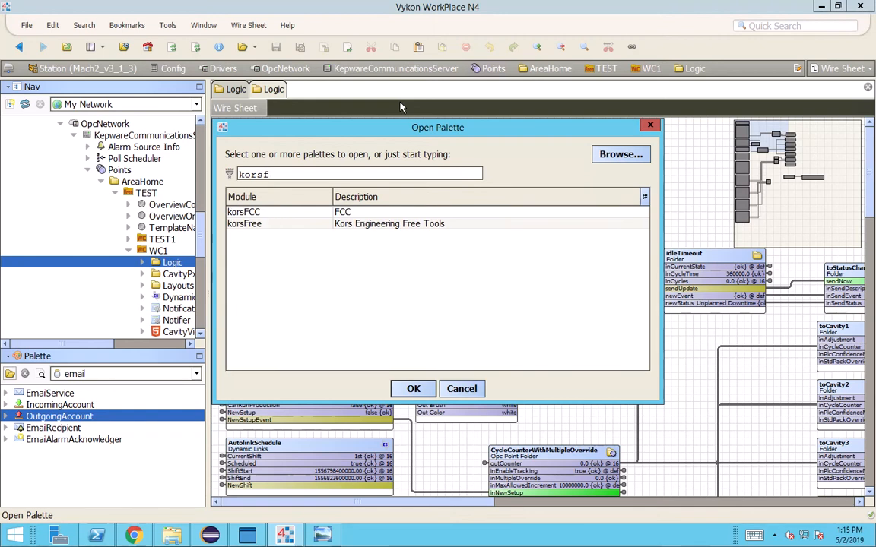
left_click(307, 224)
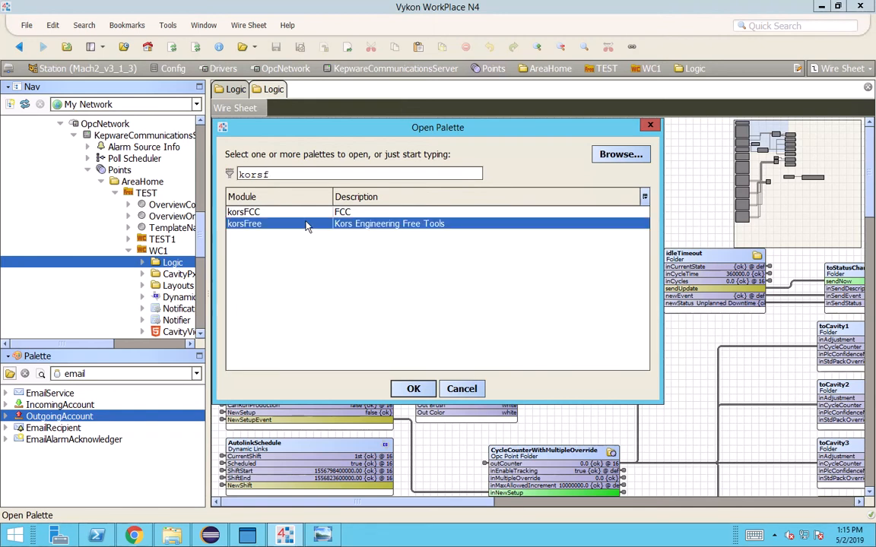
Change the filter to 'korsp' and load the korsPaletteCombined palette
key("BackSpace")
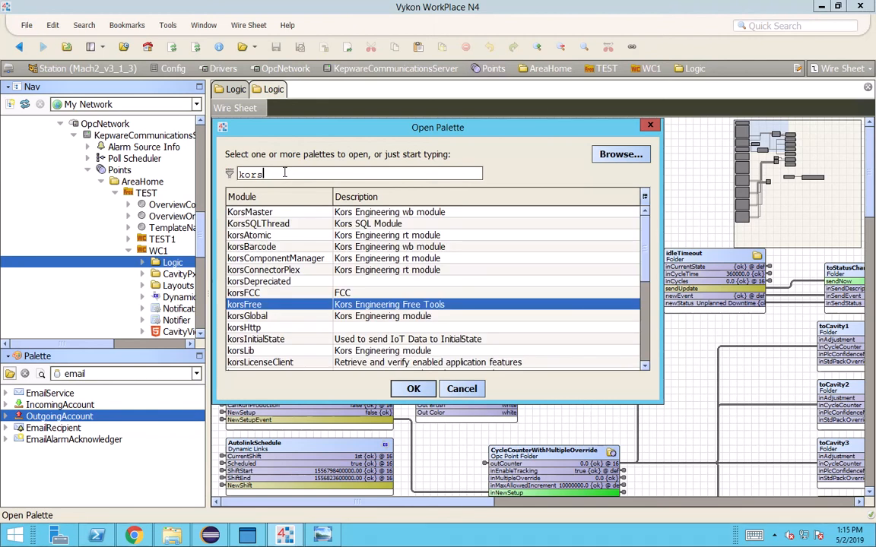
type("p")
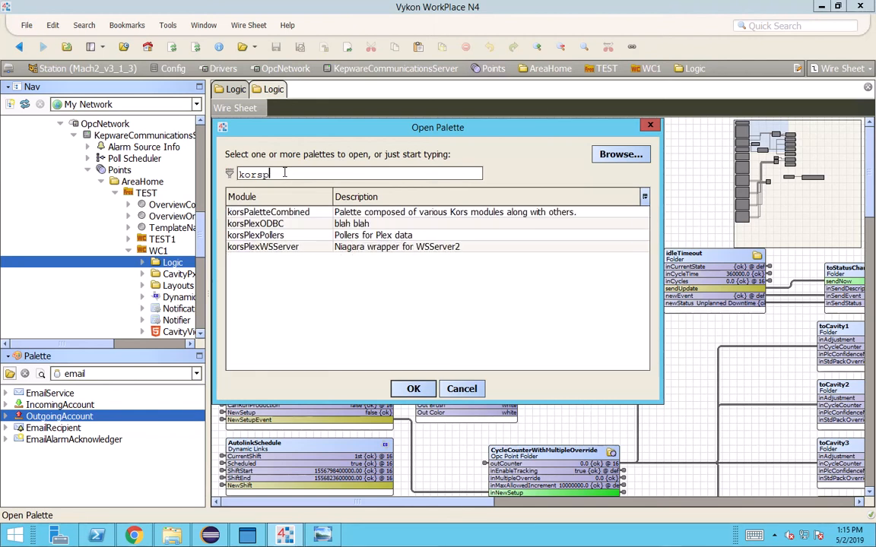
left_click(274, 213)
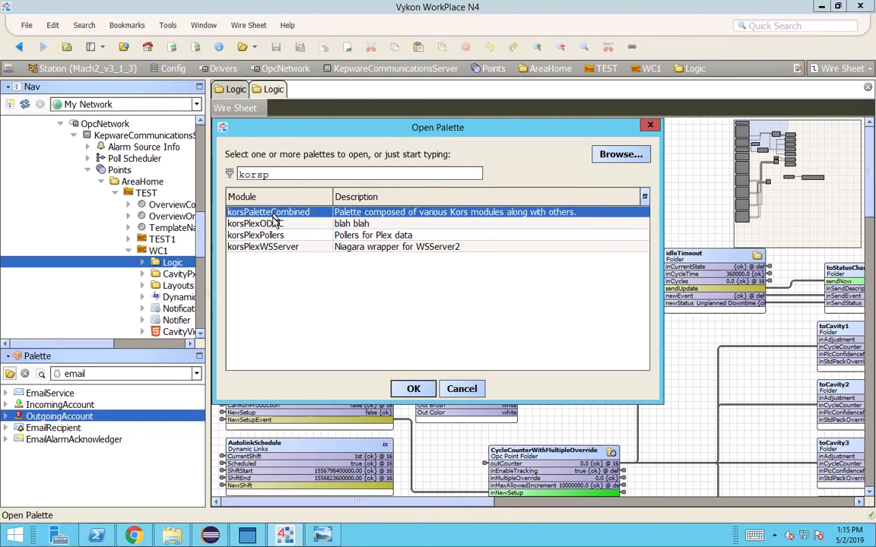
left_click(415, 391)
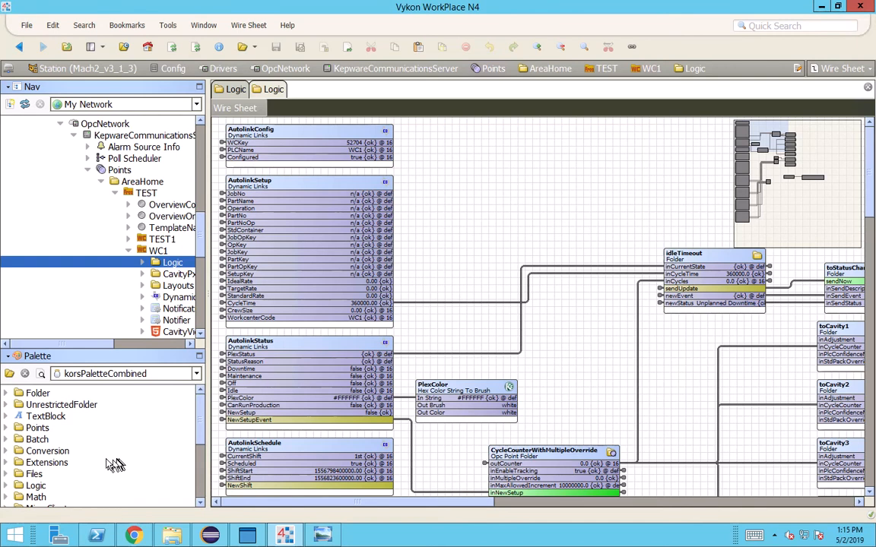
Expand the System and Networking palette folders to find KorsMail
scroll(105, 422, "down", 1)
scroll(105, 422, "down", 2)
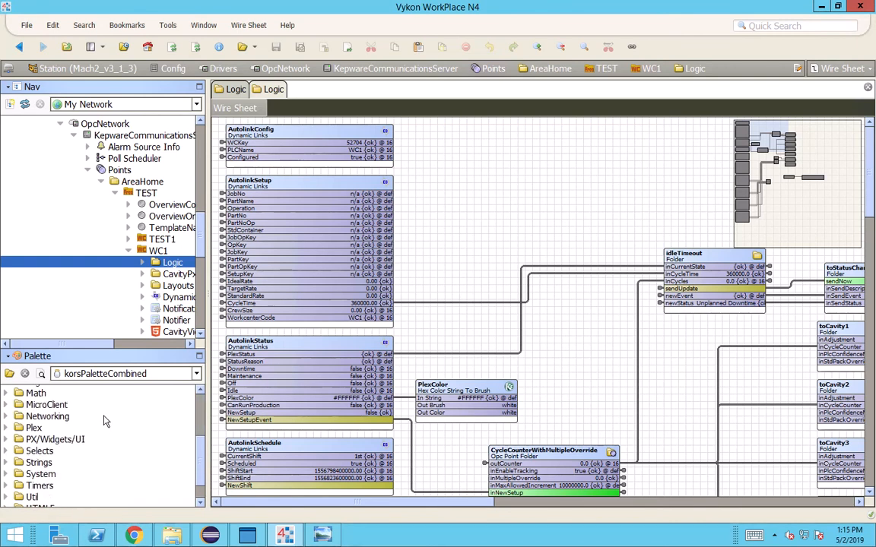
scroll(105, 422, "down", 1)
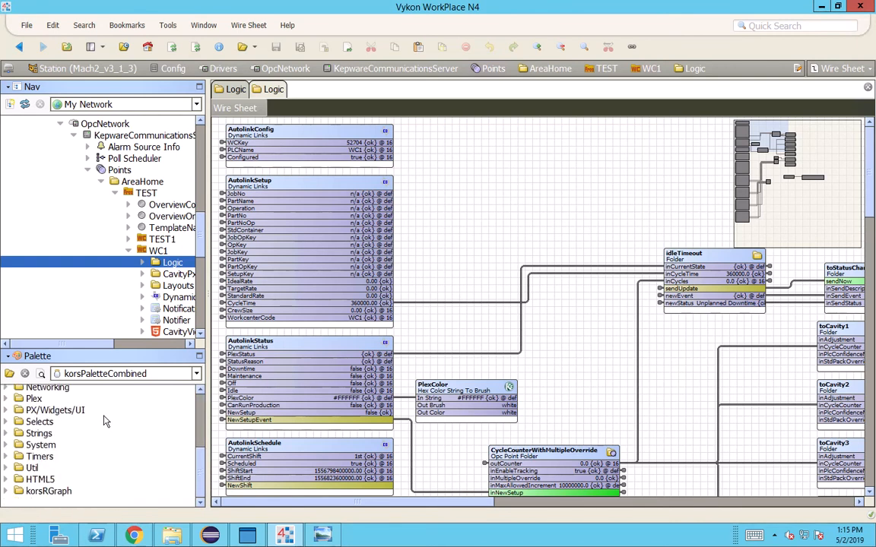
left_click(7, 444)
scroll(47, 430, "up", 1)
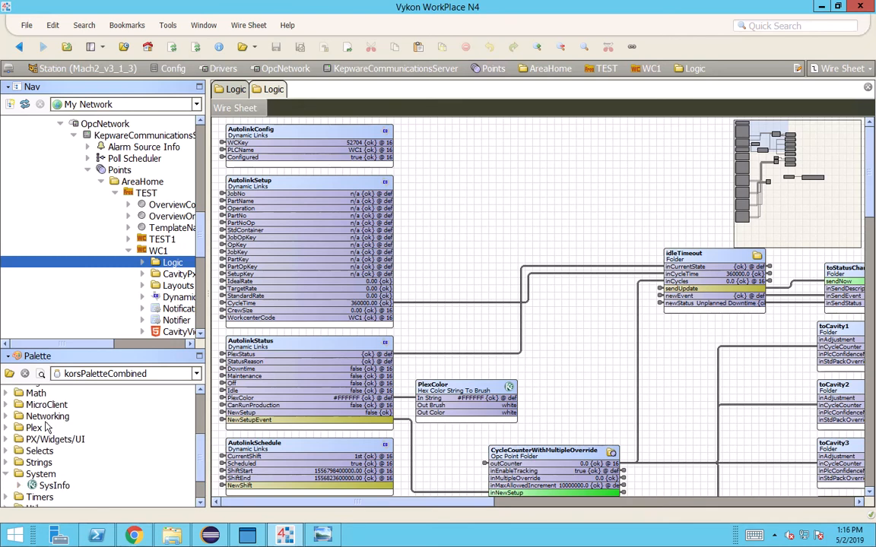
scroll(48, 431, "up", 1)
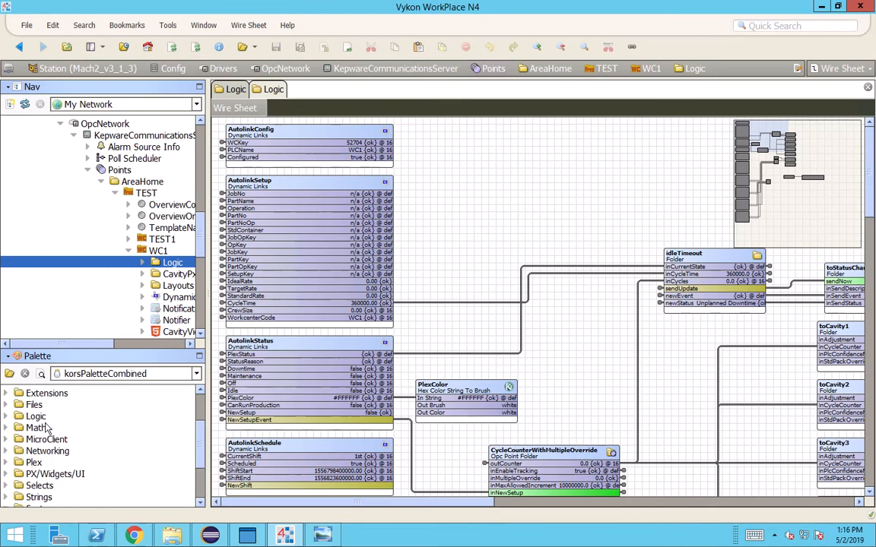
left_click(8, 450)
scroll(95, 437, "down", 2)
left_click(55, 452)
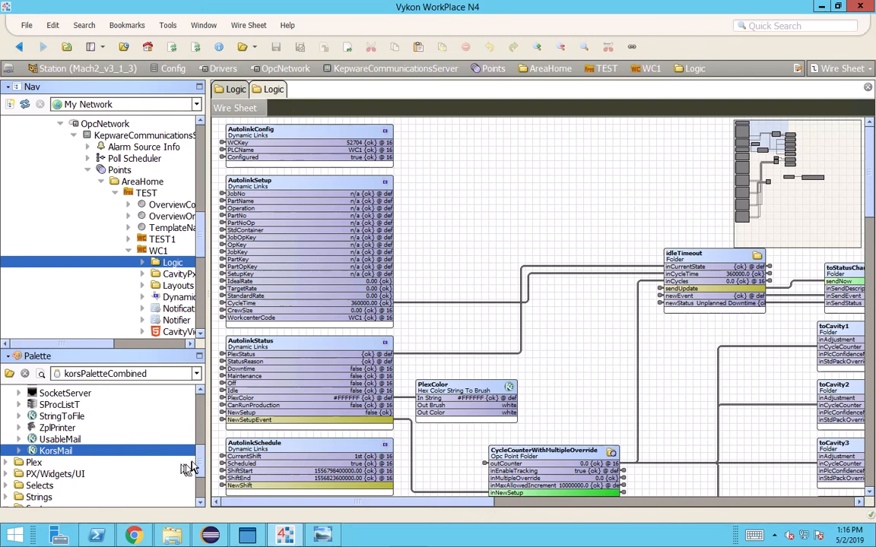
Drop a KorsMail block on the wire sheet with its default name and move it above idleTimeout
scroll(200, 459, "up", 1)
scroll(200, 458, "up", 2)
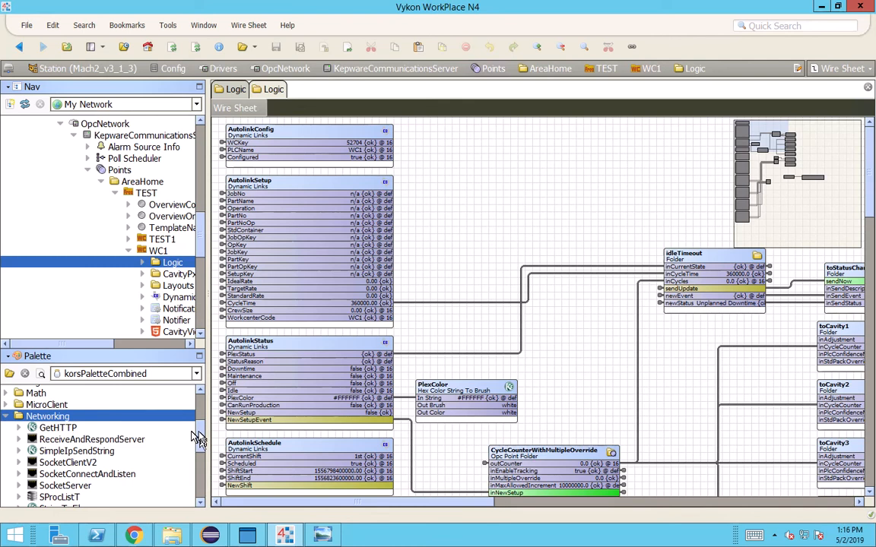
scroll(200, 449, "down", 2)
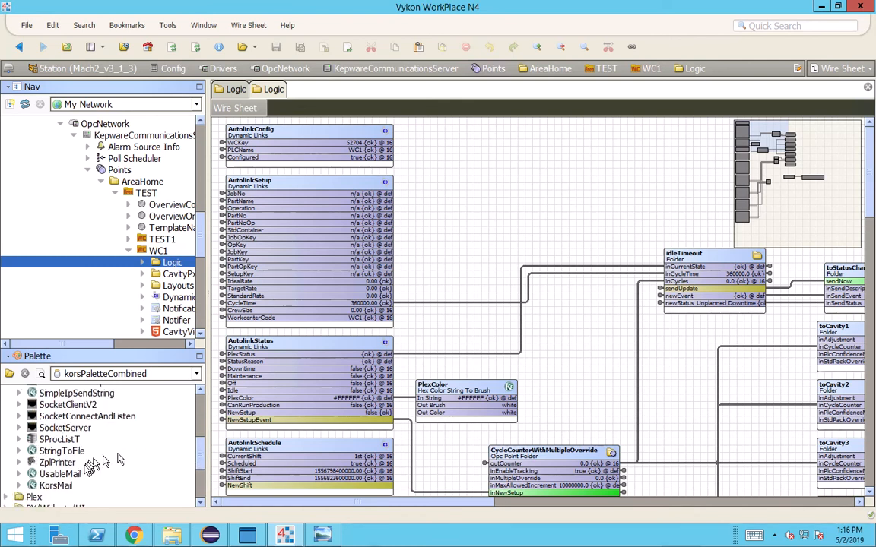
left_click(64, 487)
left_click(61, 473)
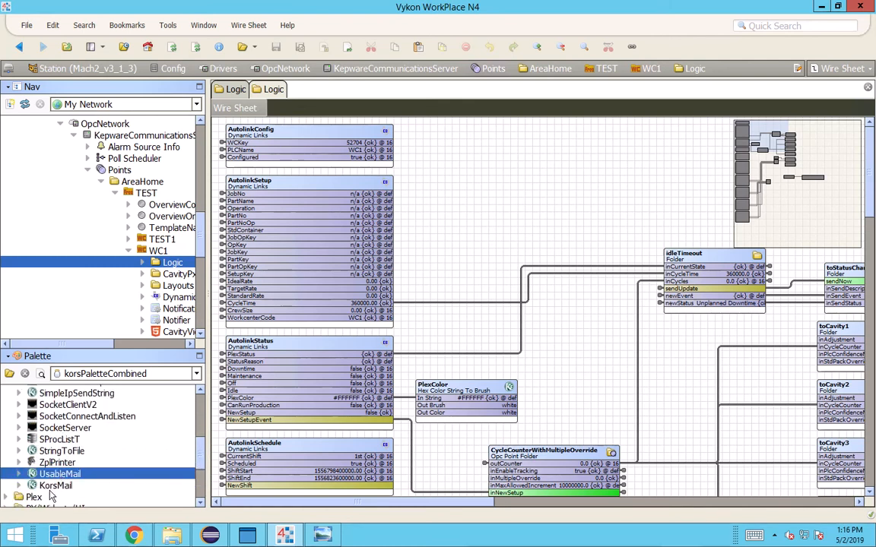
left_click(51, 490)
left_click(53, 474)
left_click(53, 488)
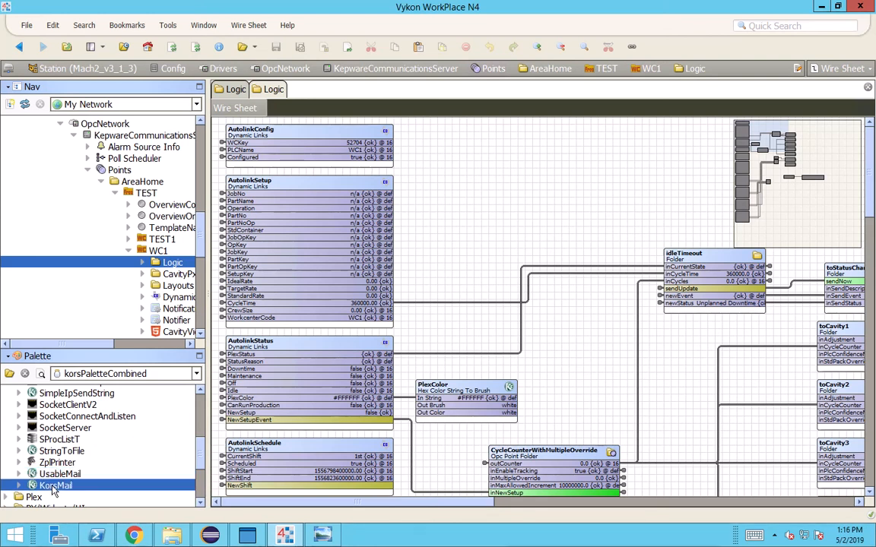
left_click_drag(53, 490, 630, 159)
left_click(414, 281)
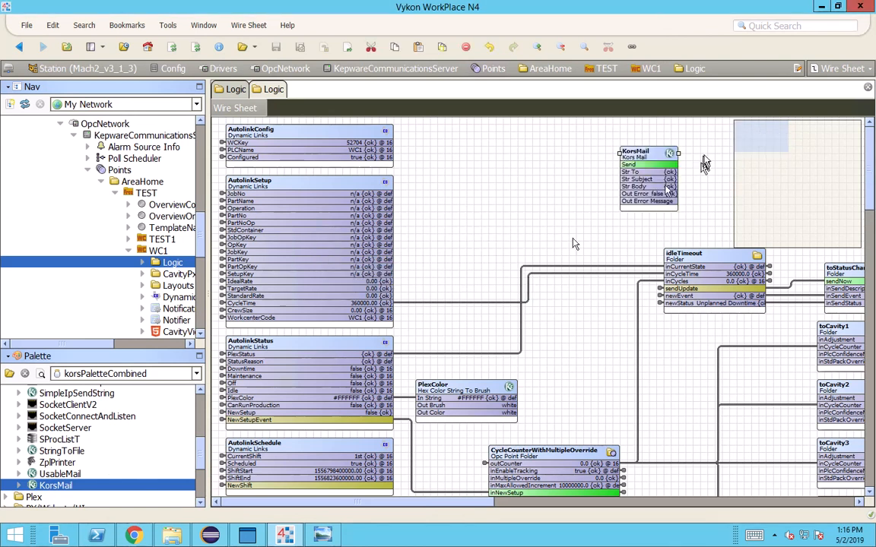
left_click_drag(617, 164, 558, 164)
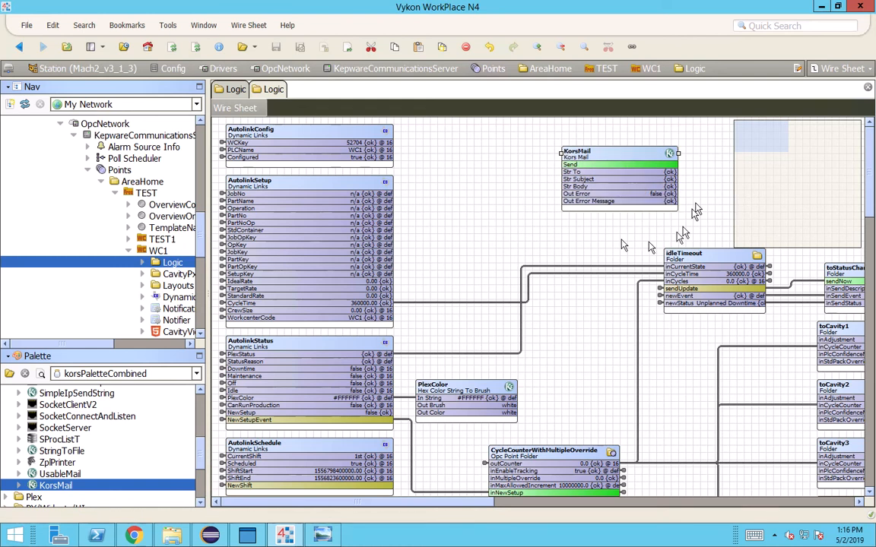
In the KorsMail property sheet, keep Enable true and choose OutgoingAccount as the Email Account
double_click(581, 186)
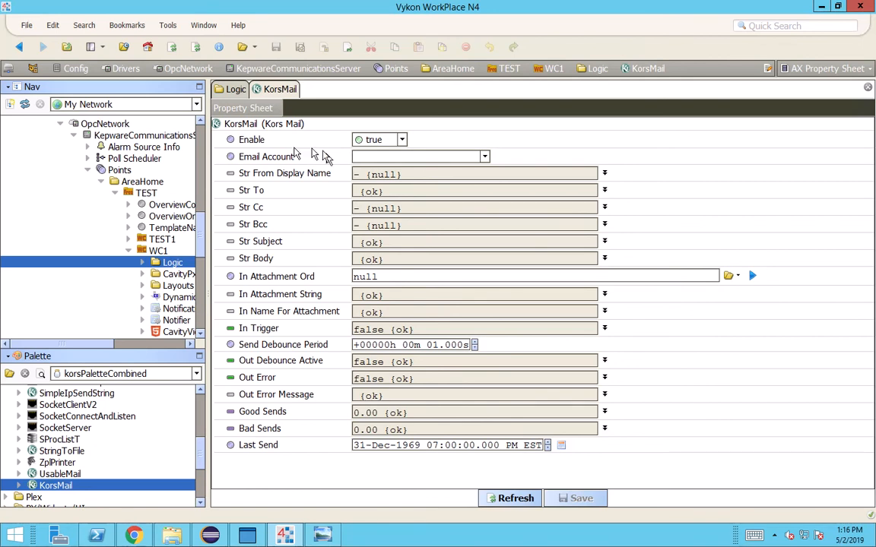
left_click(402, 140)
left_click(402, 140)
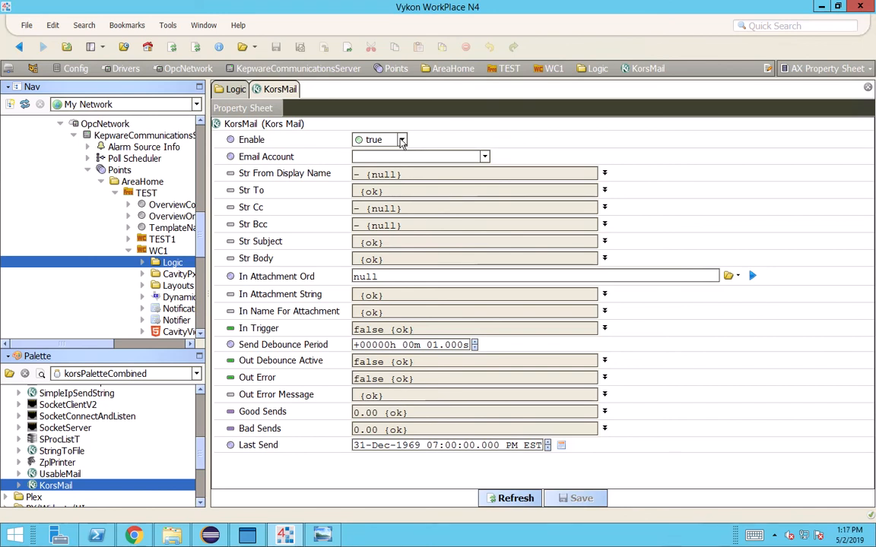
left_click(484, 158)
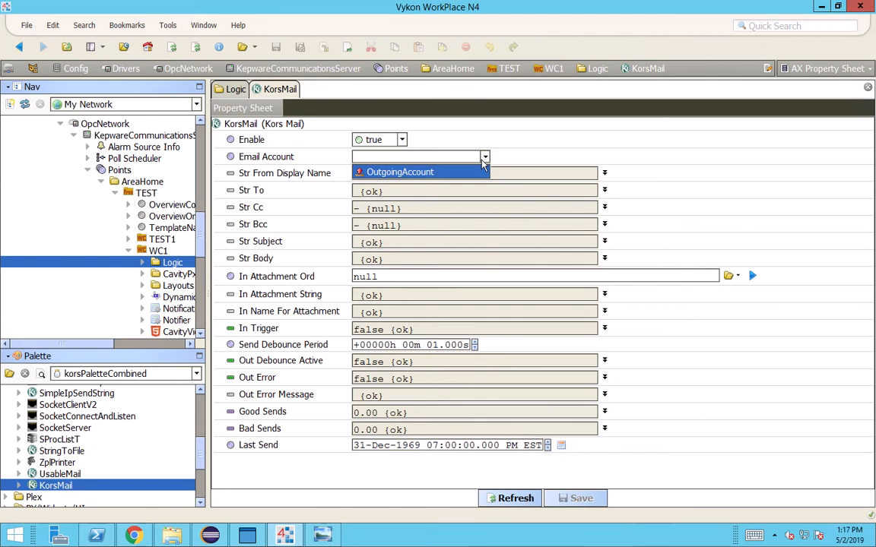
left_click(732, 193)
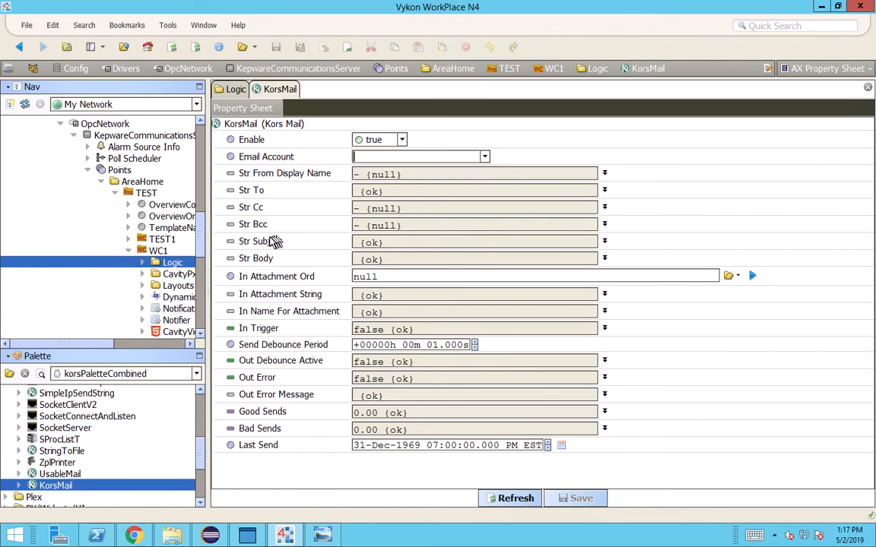
scroll(190, 221, "up", 3)
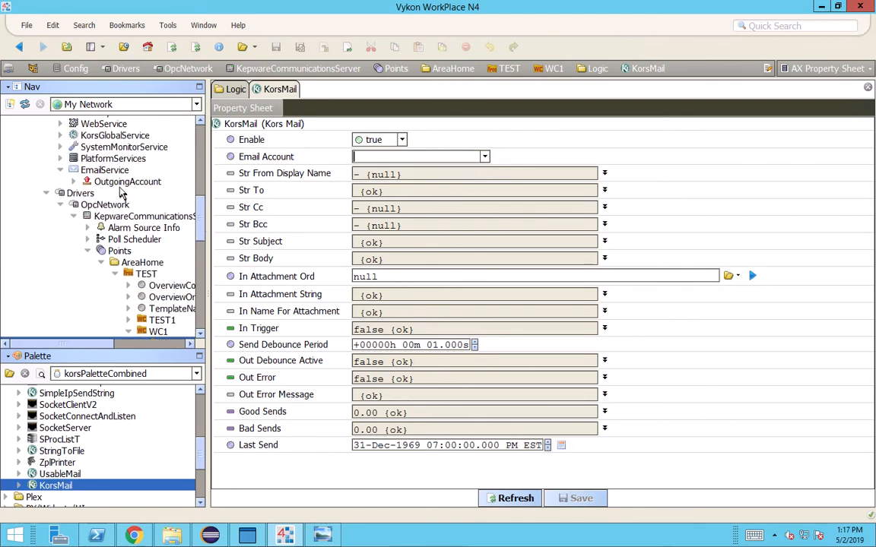
left_click(129, 181)
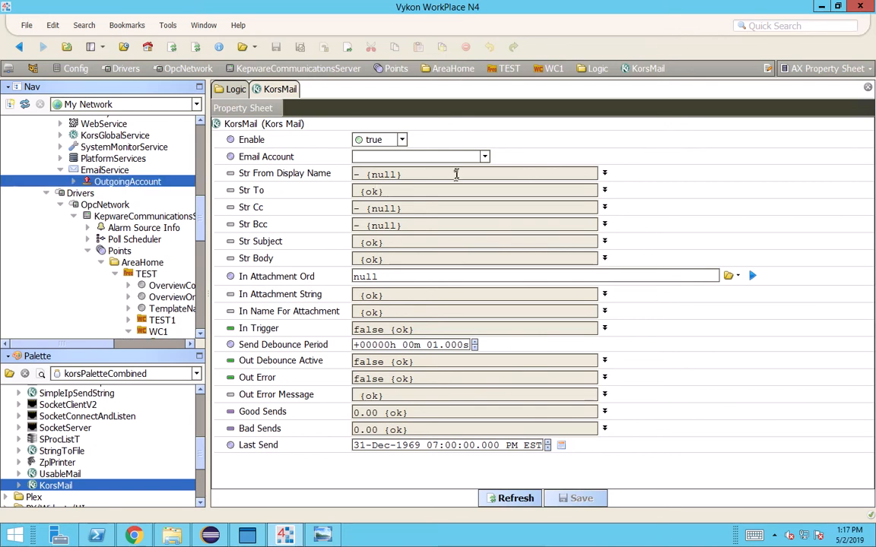
left_click(485, 157)
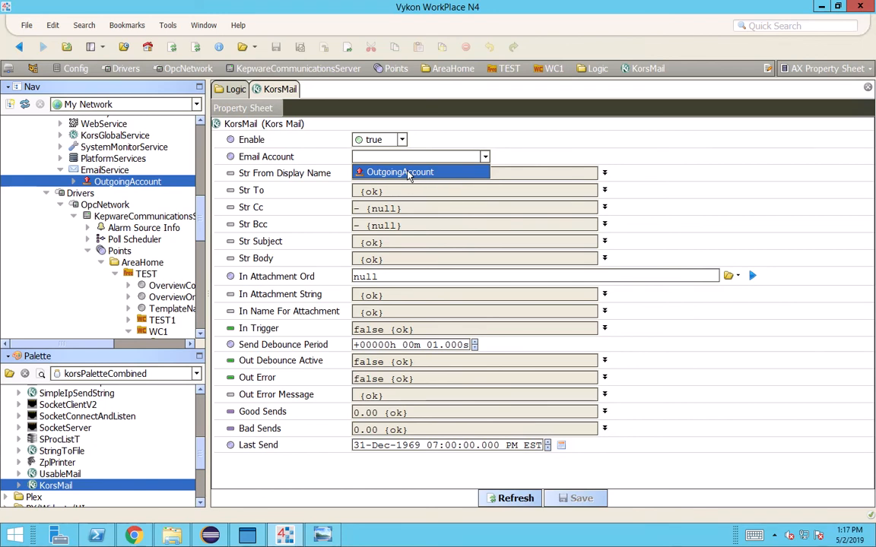
left_click(409, 173)
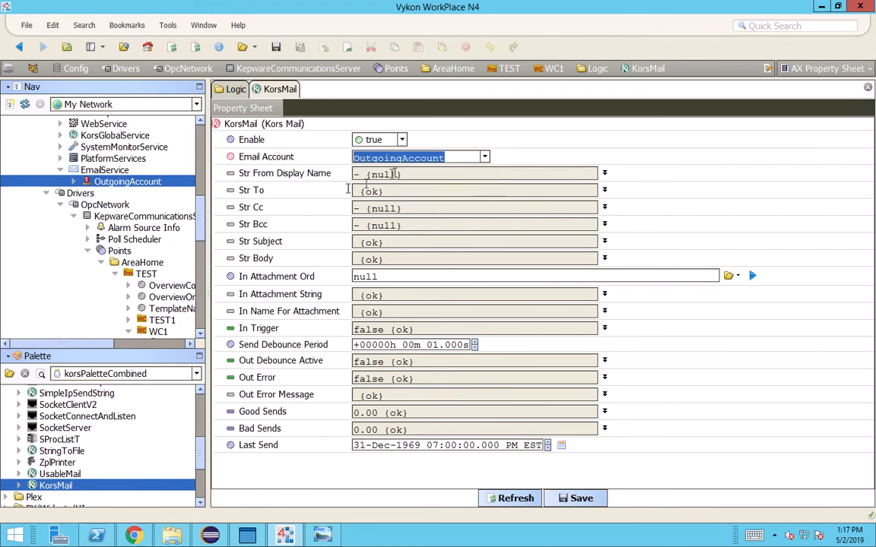
Make Str From Display Name non-null and enter the sender's display name
left_click(604, 172)
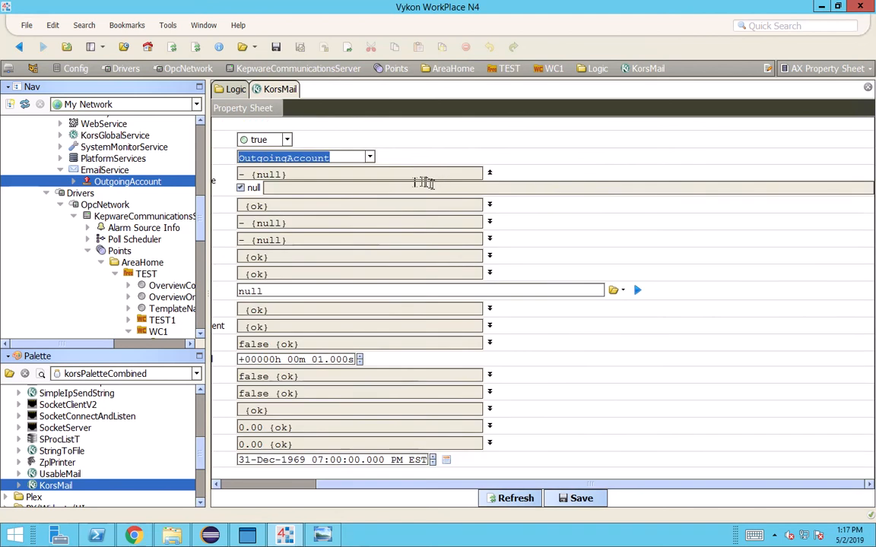
left_click_drag(354, 484, 219, 480)
left_click(355, 188)
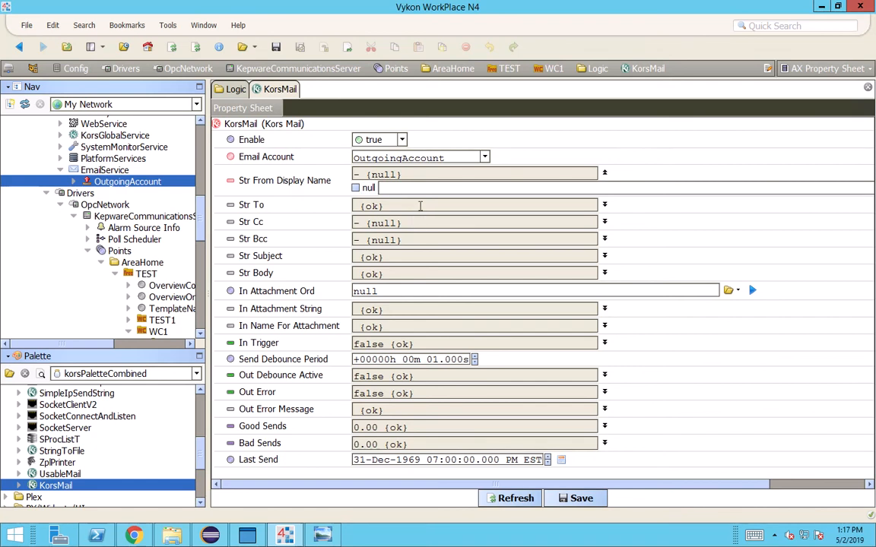
type("Mike")
Enter the recipient's e-mail address in Str To and save the KorsMail settings
left_click(605, 205)
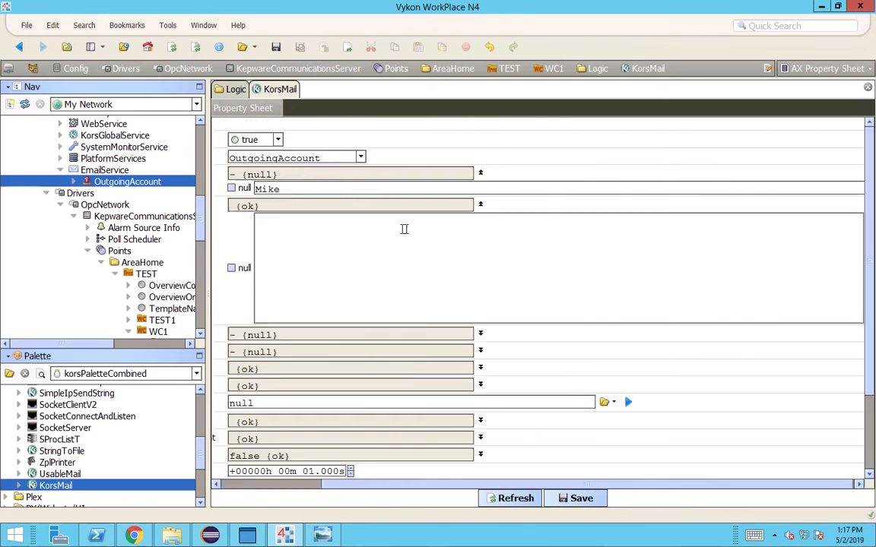
left_click_drag(450, 486, 230, 461)
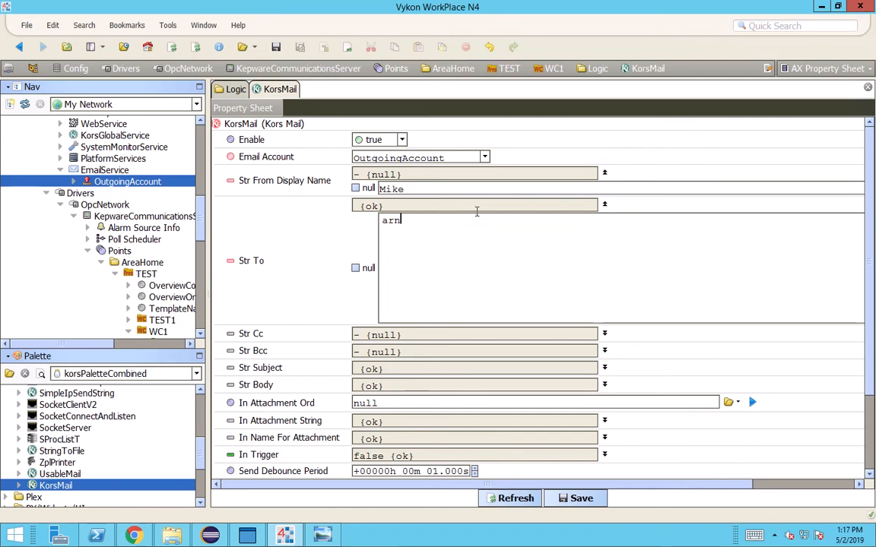
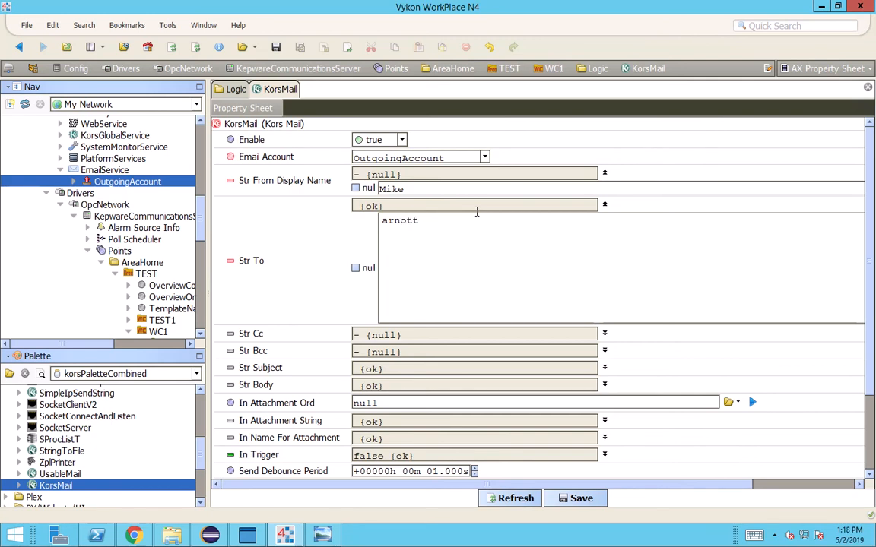
left_click(565, 500)
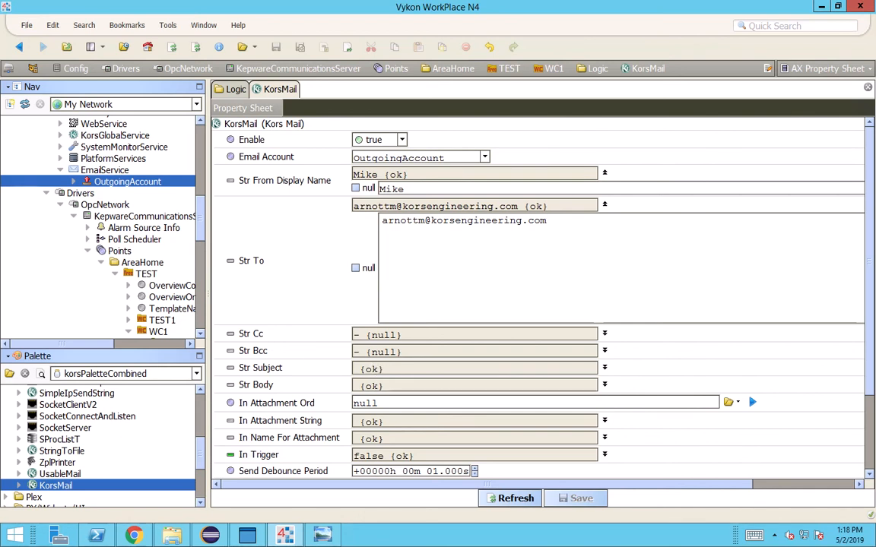
scroll(390, 369, "down", 4)
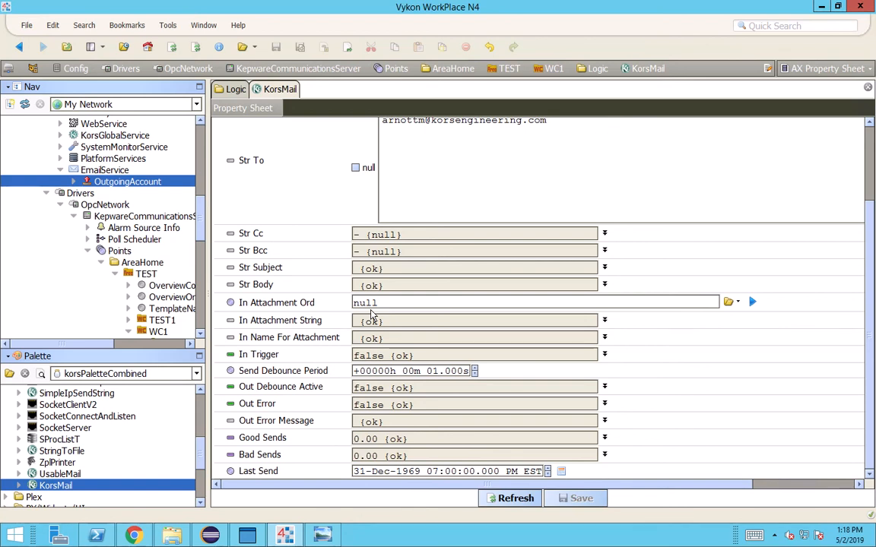
scroll(372, 314, "up", 1)
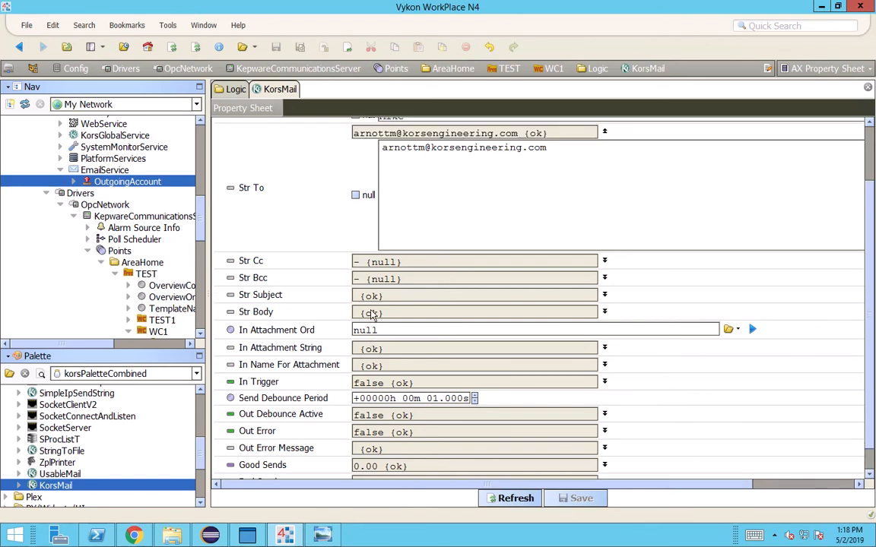
scroll(373, 314, "up", 4)
scroll(373, 314, "down", 5)
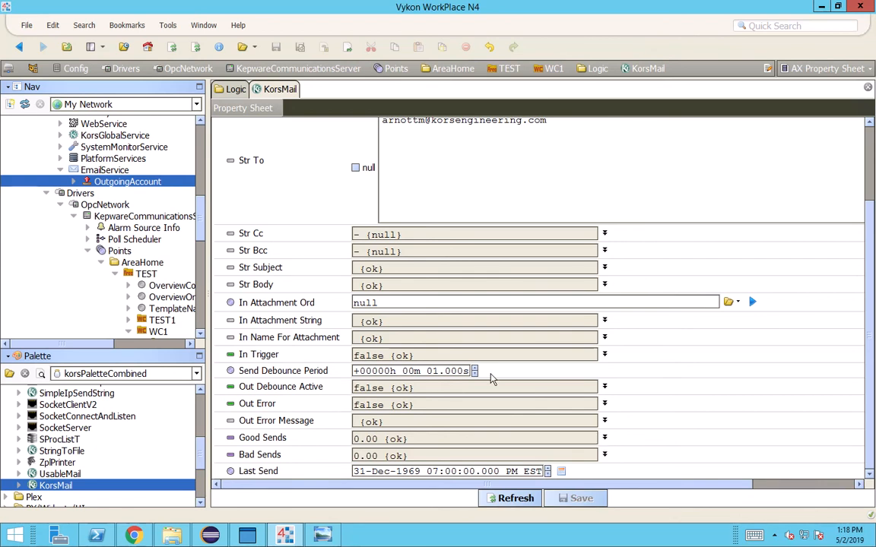
scroll(490, 377, "up", 1)
scroll(422, 389, "up", 2)
scroll(497, 339, "up", 1)
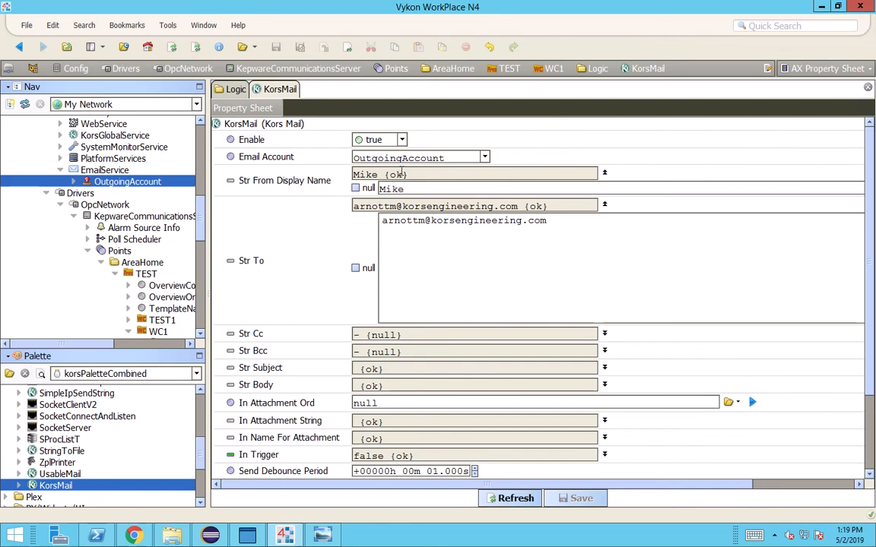
left_click_drag(401, 173, 307, 175)
Set the KorsMail Str Subject to 'from wiresheet'
left_click(604, 367)
left_click(352, 385)
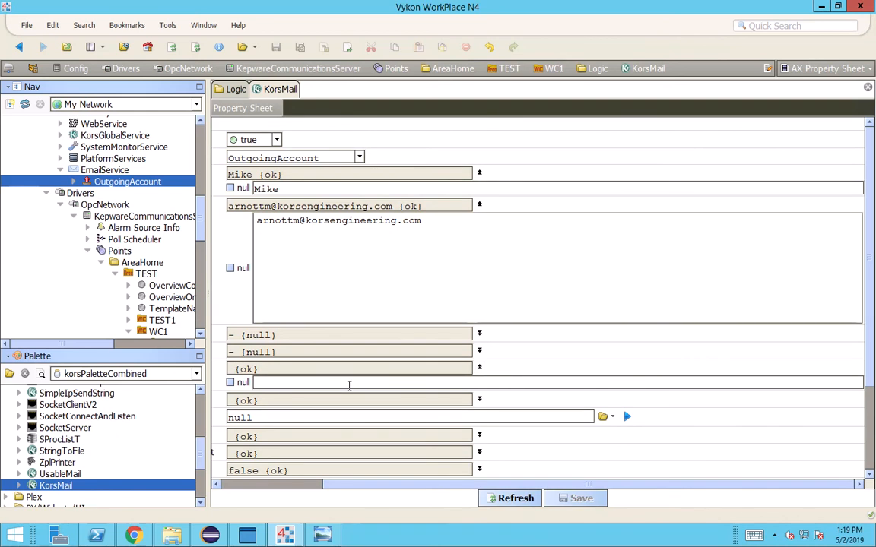
type("from ")
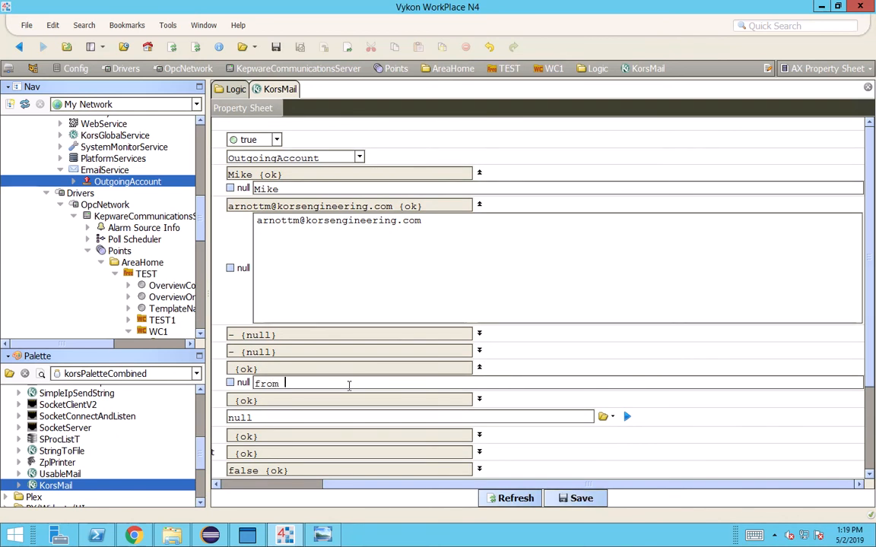
type("wiresheet")
left_click_drag(461, 487, 301, 487)
Set Str Body to 'Hello World', save, and go back to the Logic wire sheet
left_click(396, 403)
left_click(604, 401)
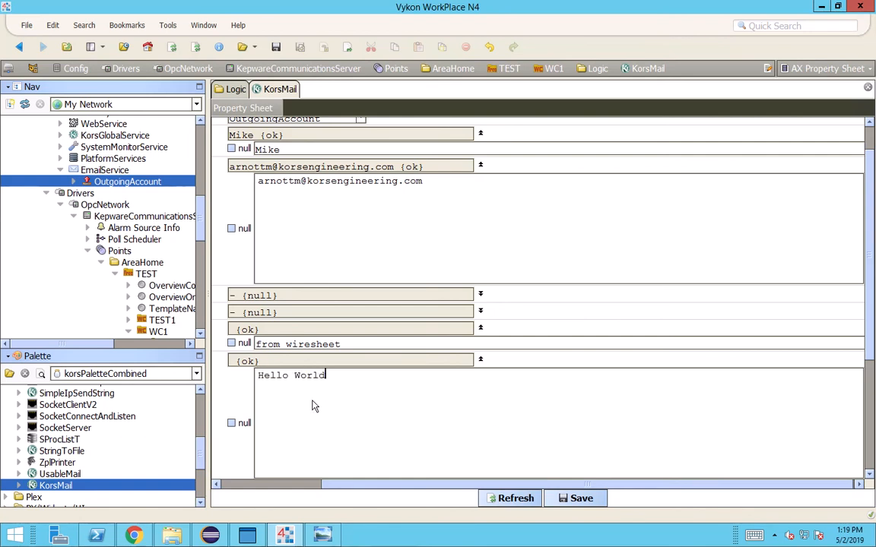
left_click(570, 498)
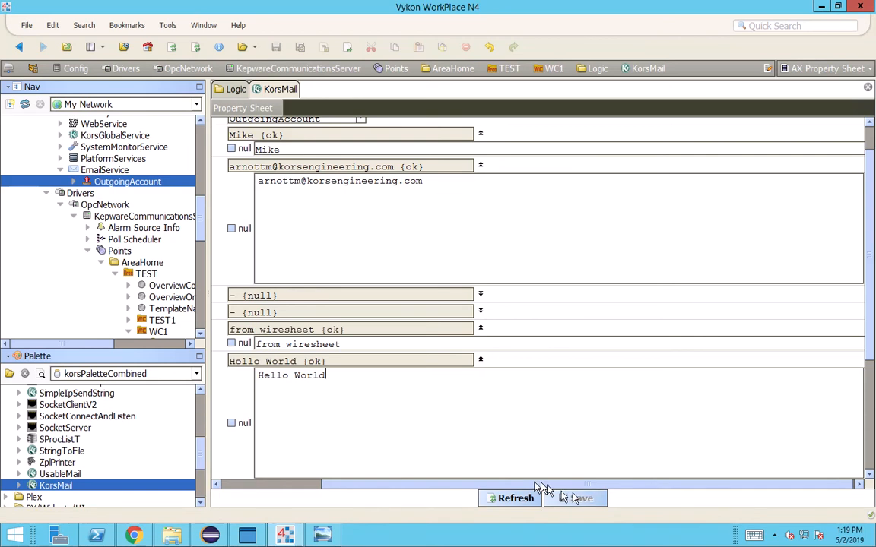
left_click_drag(534, 485, 245, 498)
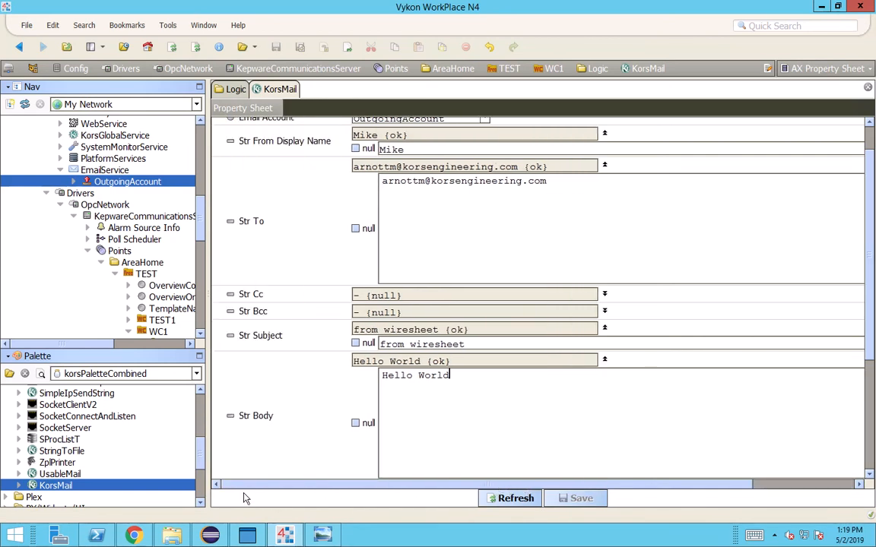
scroll(416, 308, "up", 2)
left_click(19, 46)
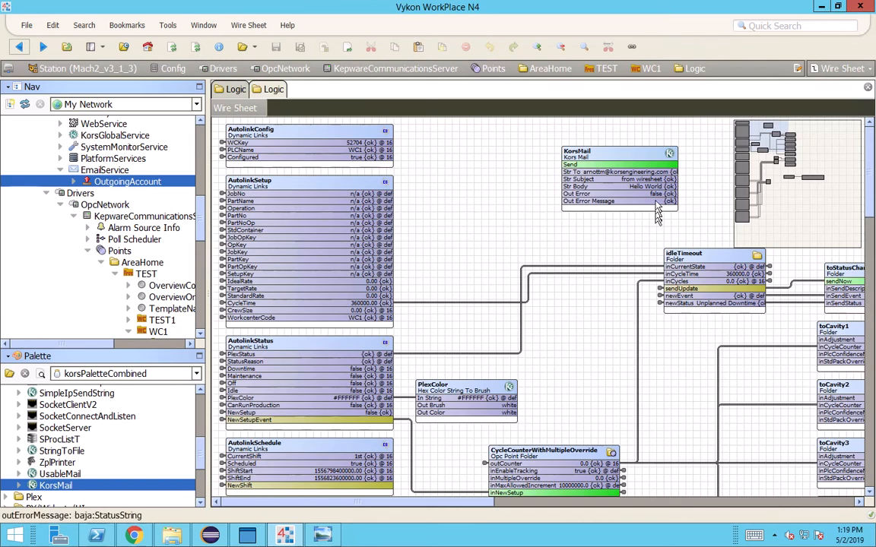
Pin the In Trigger slot so it displays on the KorsMail block
left_click(572, 158)
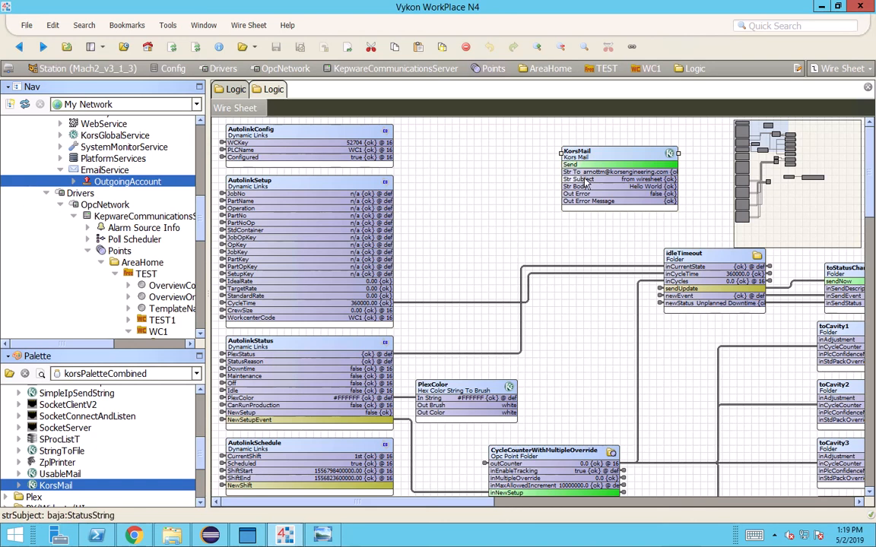
right_click(583, 163)
left_click(608, 512)
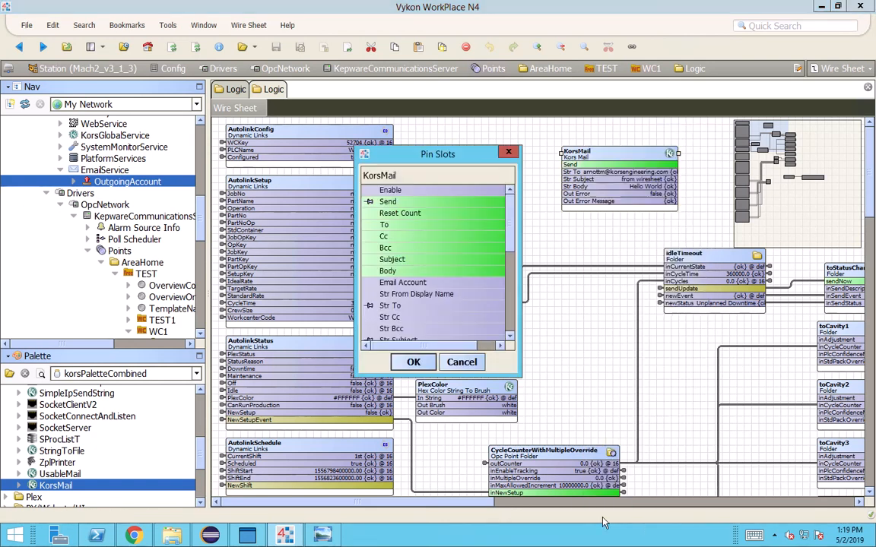
scroll(423, 246, "down", 3)
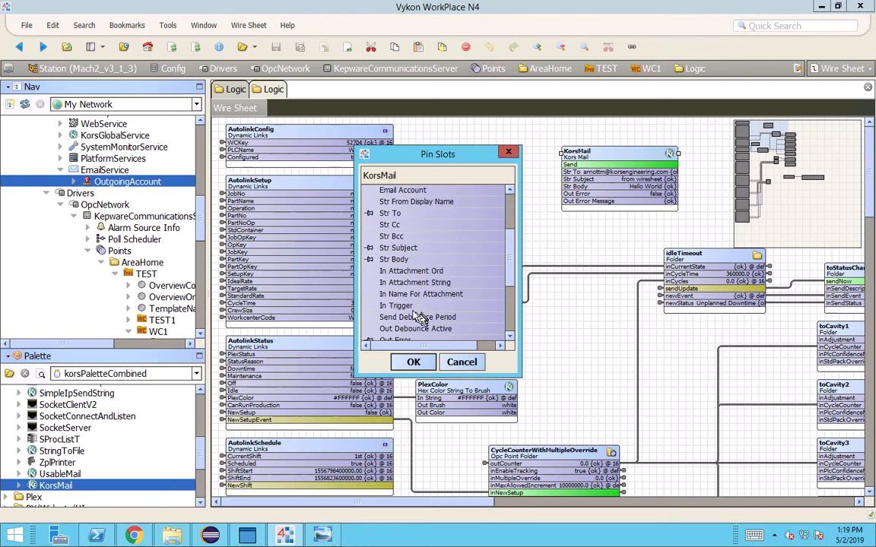
left_click(369, 305)
left_click(412, 362)
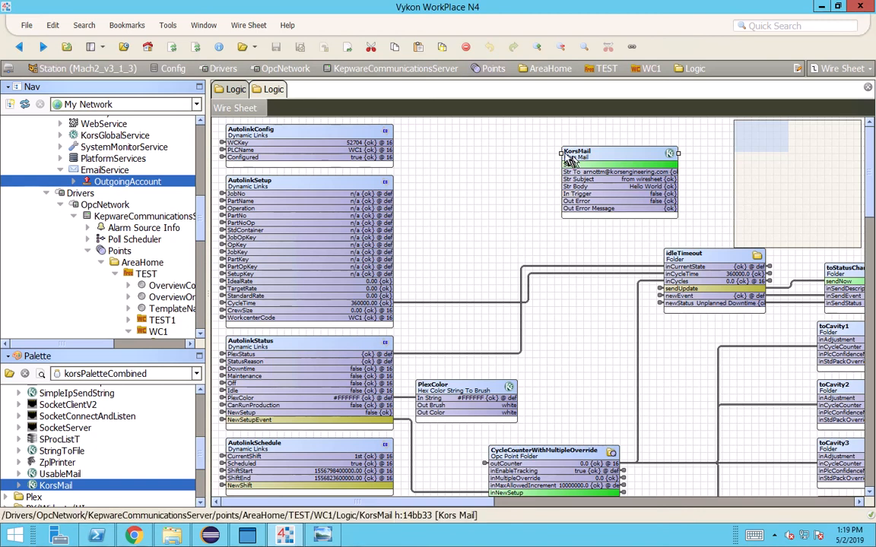
Widen the KorsMail block to the left and invoke its Send action once
left_click_drag(561, 153, 510, 153)
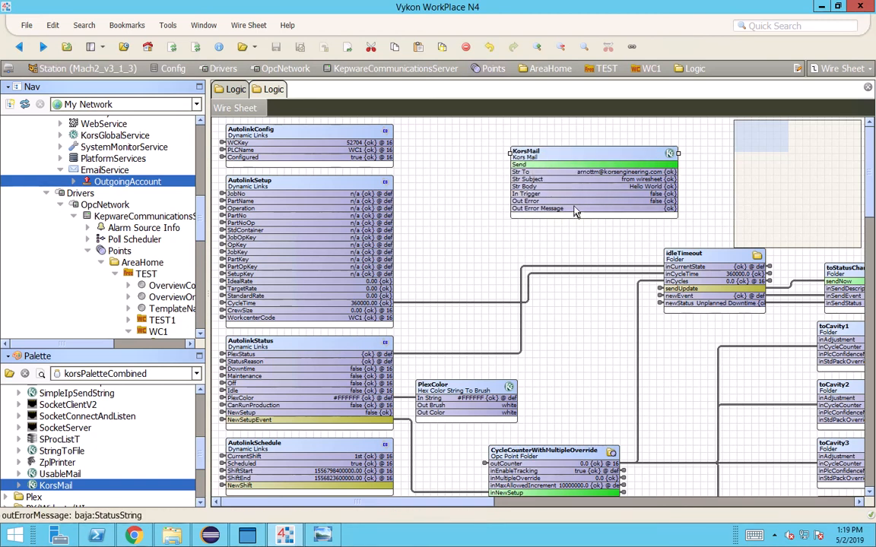
right_click(578, 164)
mouse_move(613, 152)
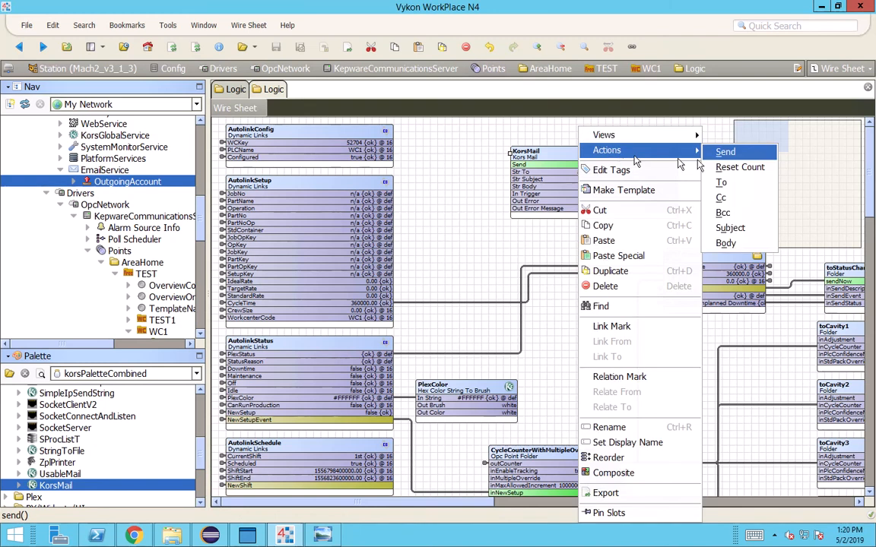
left_click(728, 151)
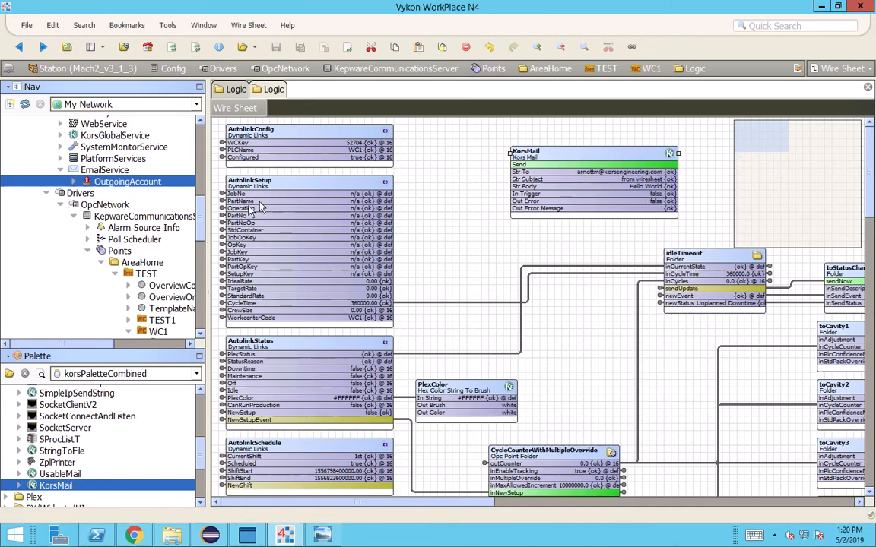
Check OutgoingAccount's Queue Size and Number Sent (now 2), then return to the Logic sheet
double_click(121, 183)
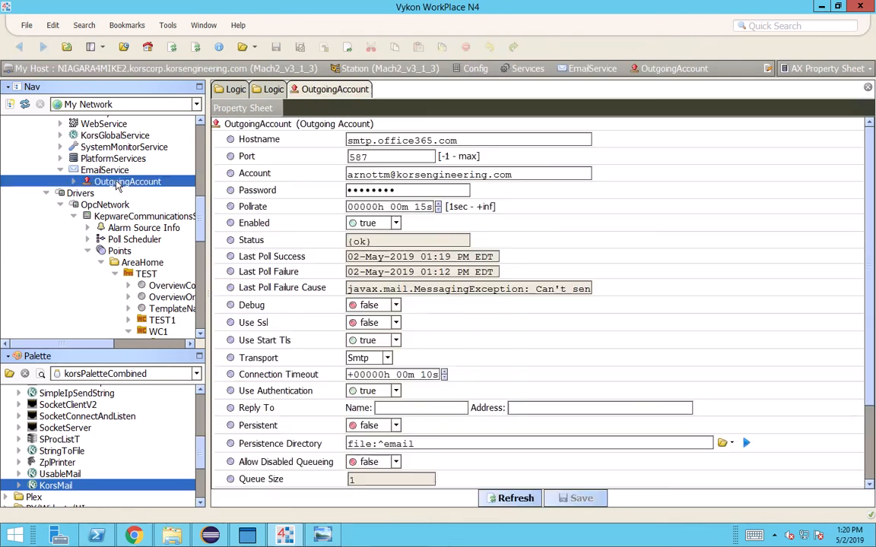
left_click_drag(365, 383, 335, 384)
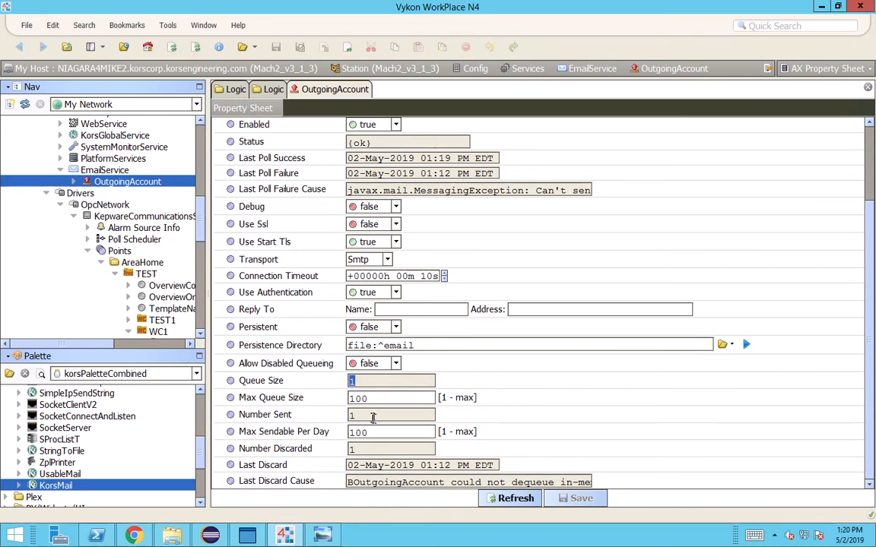
left_click_drag(365, 416, 305, 427)
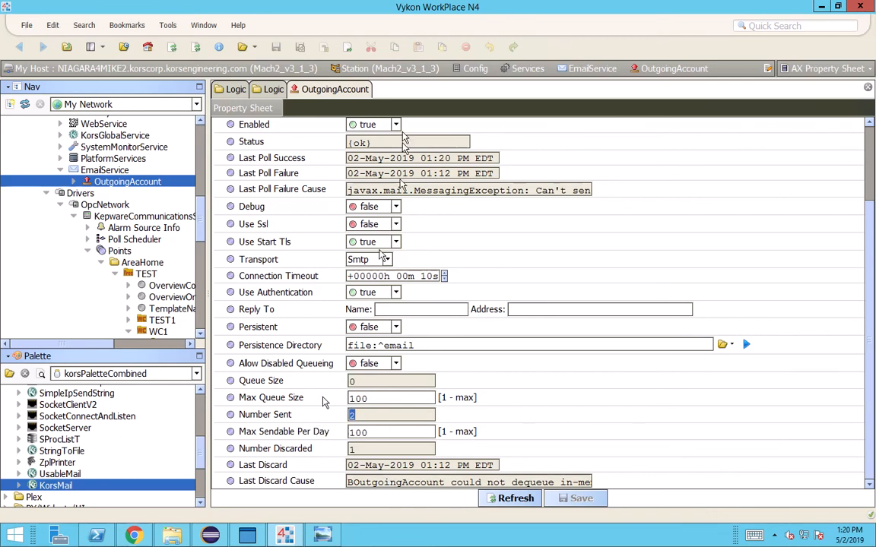
left_click(270, 90)
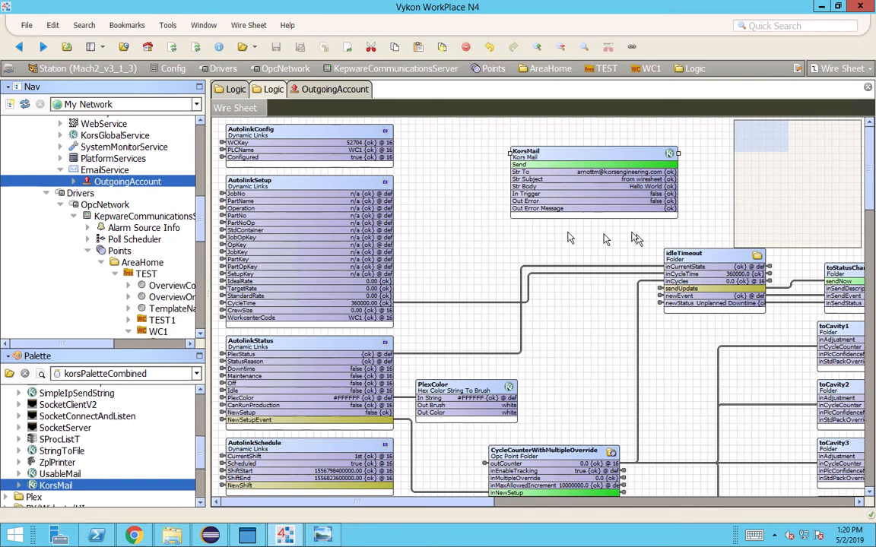
double_click(552, 182)
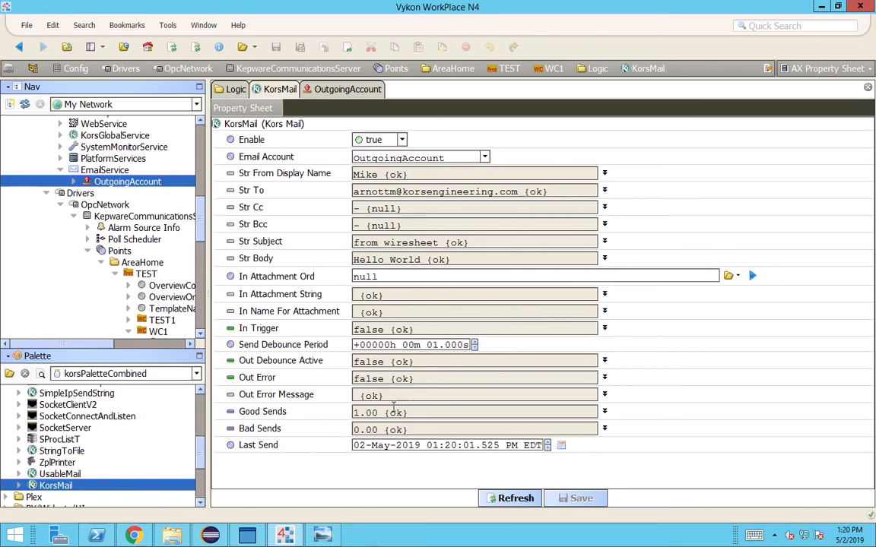
left_click_drag(353, 413, 377, 413)
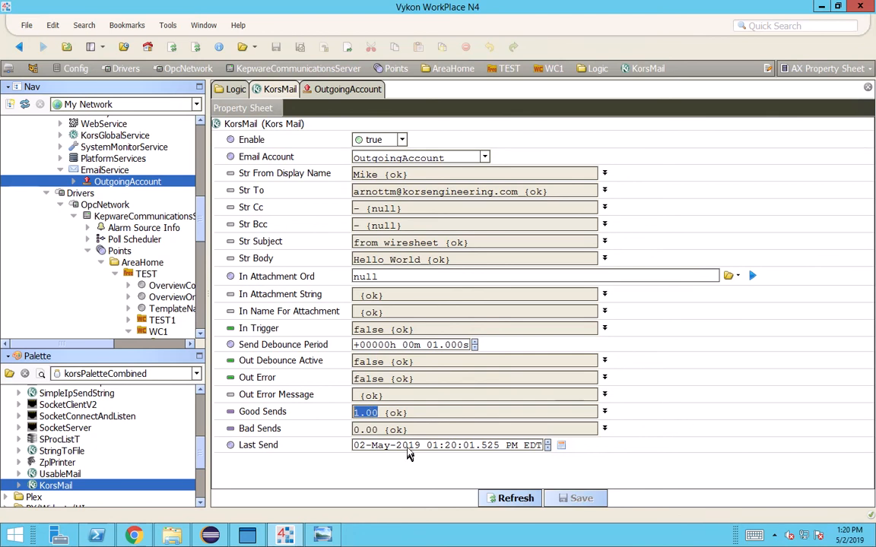
double_click(408, 445)
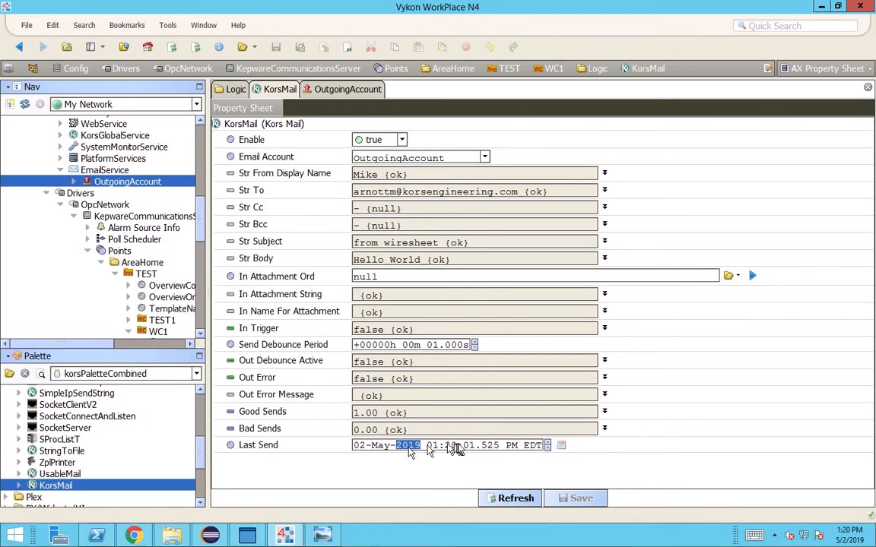
left_click(21, 47)
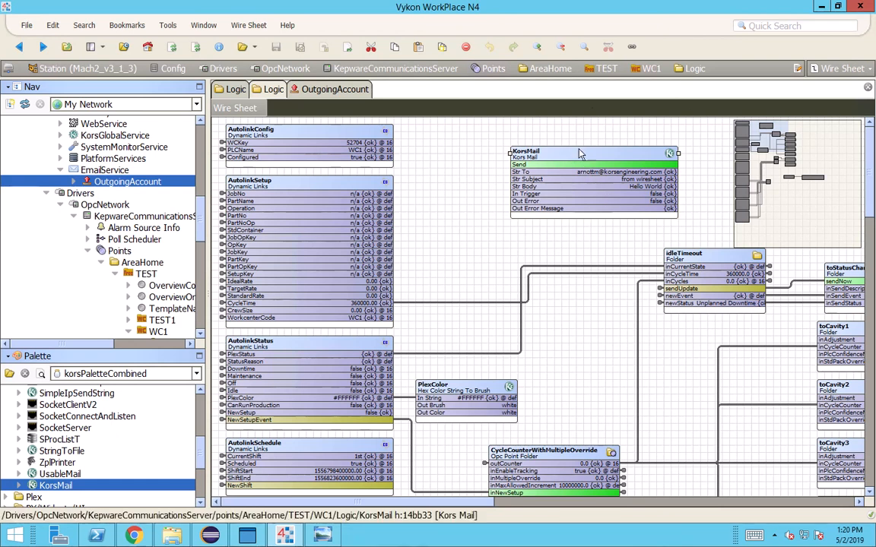
Nudge KorsMail about 30 px right, review its properties, and return to the Logic sheet
left_click_drag(578, 155, 601, 155)
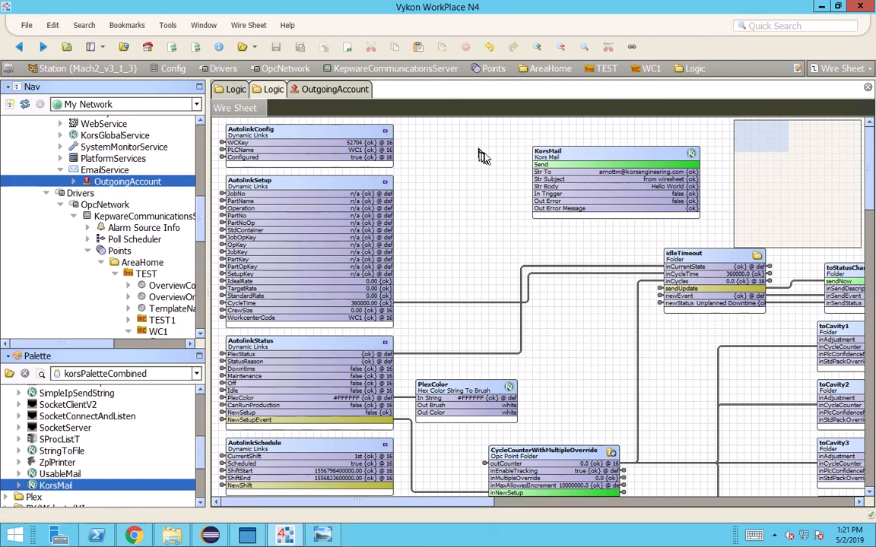
left_click(578, 155)
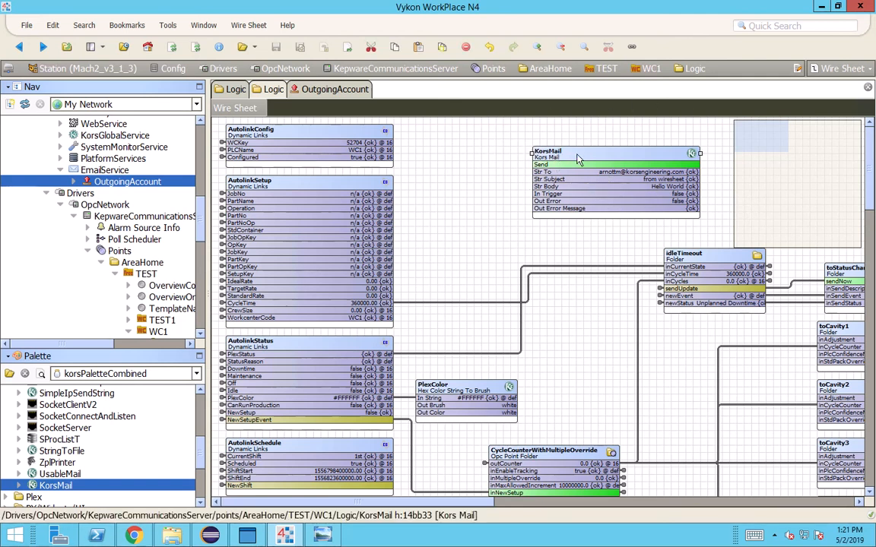
double_click(620, 193)
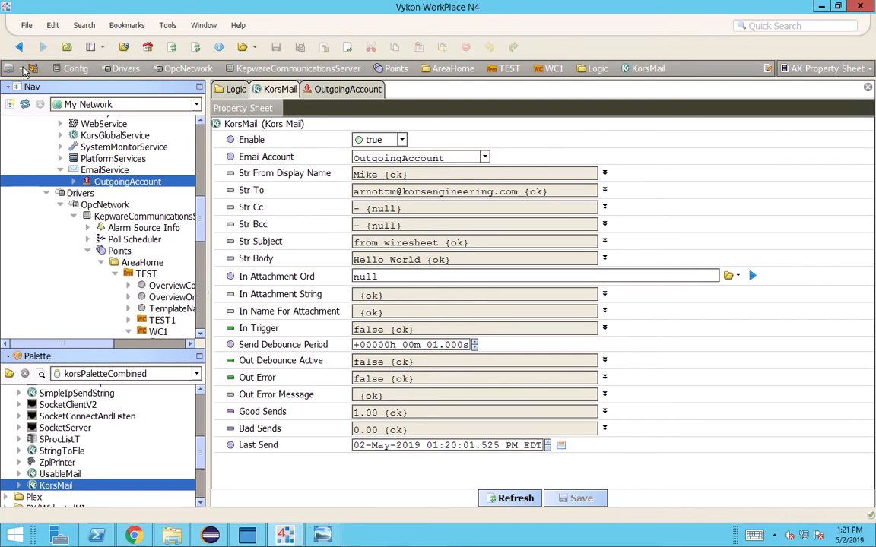
left_click(19, 47)
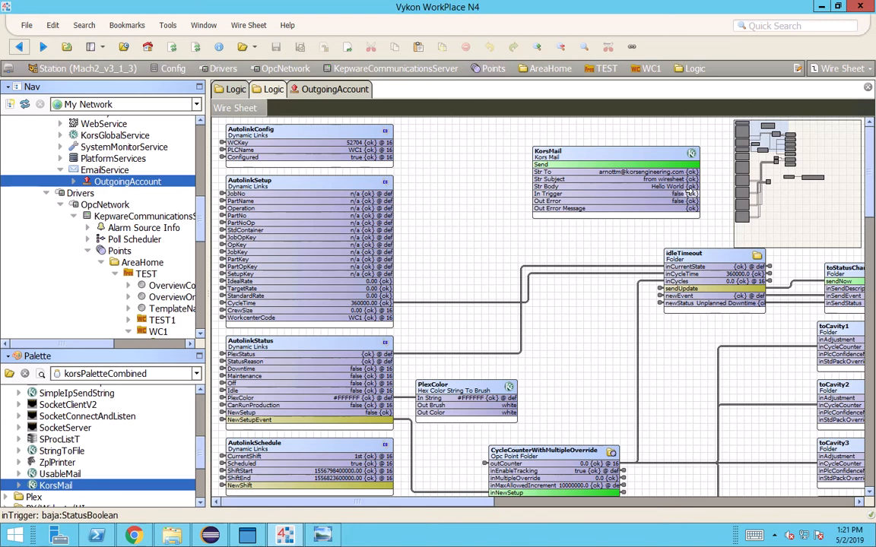
left_click(659, 200)
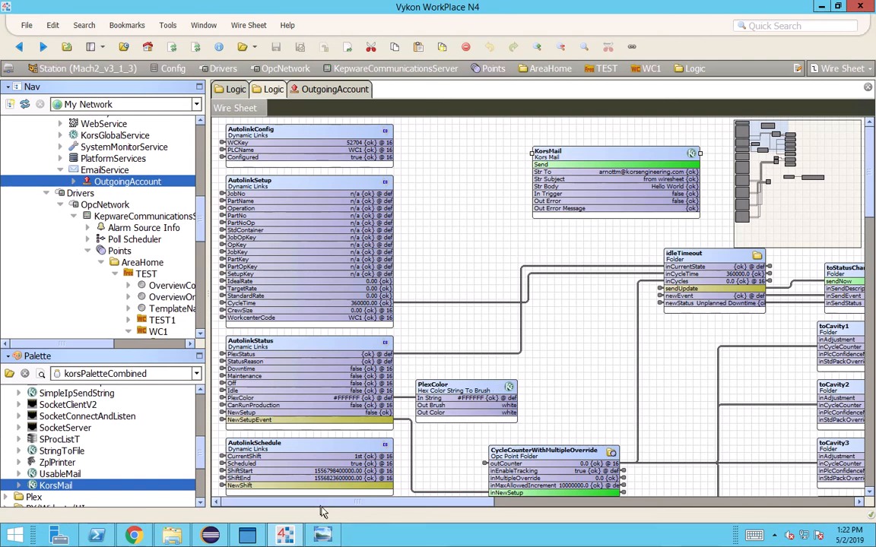
mouse_move(322, 538)
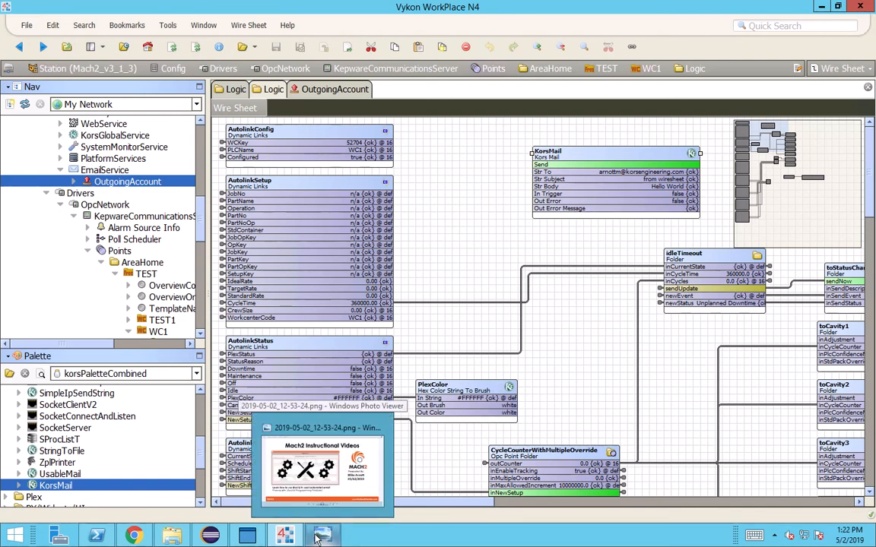